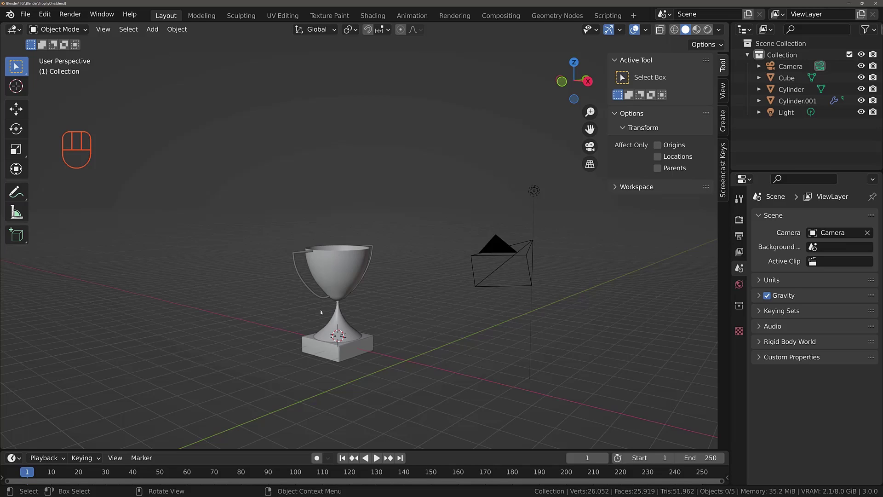
Examine the inset side face of the trophy's base block in Edit Mode
left_click(344, 345)
middle_click_drag(346, 325, 335, 309)
key("KP_Decimal")
key("Tab")
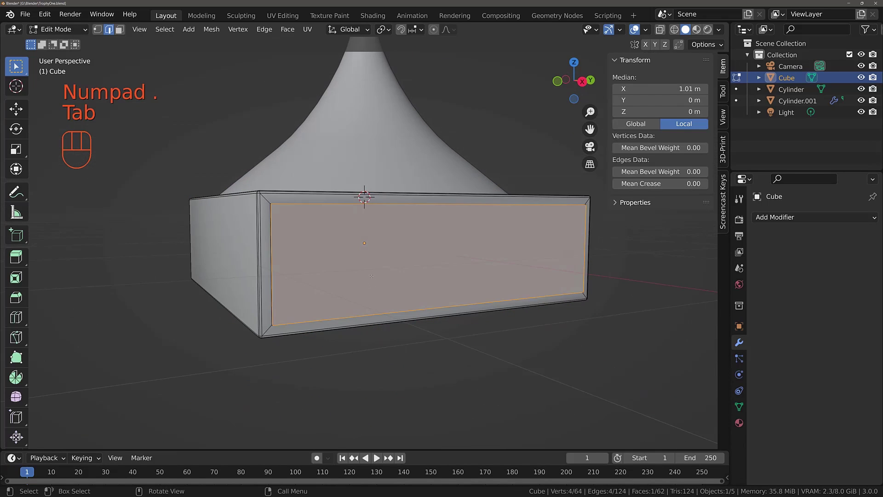
middle_click_drag(371, 276, 446, 246)
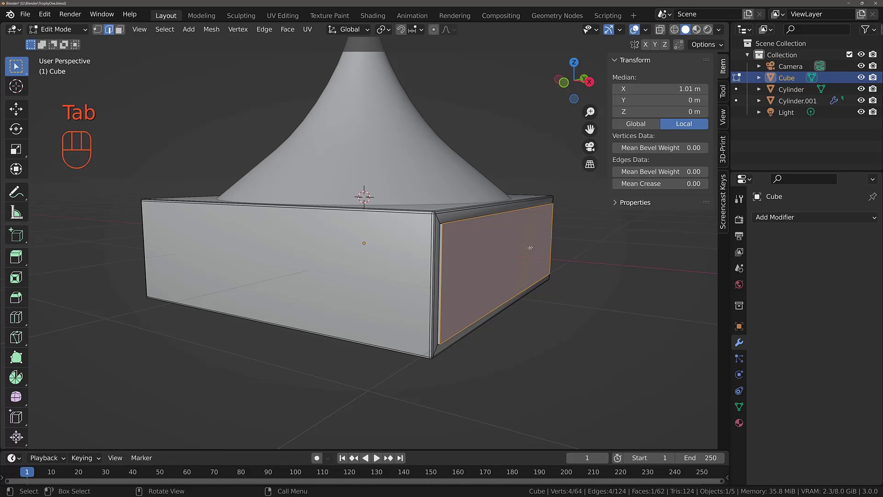
scroll(524, 251, "down", 8)
middle_click_drag(520, 260, 514, 281)
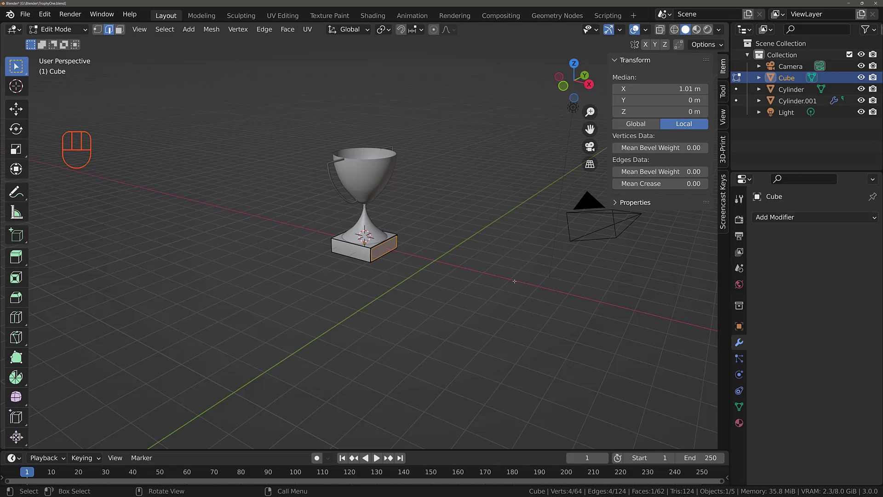
key("Tab")
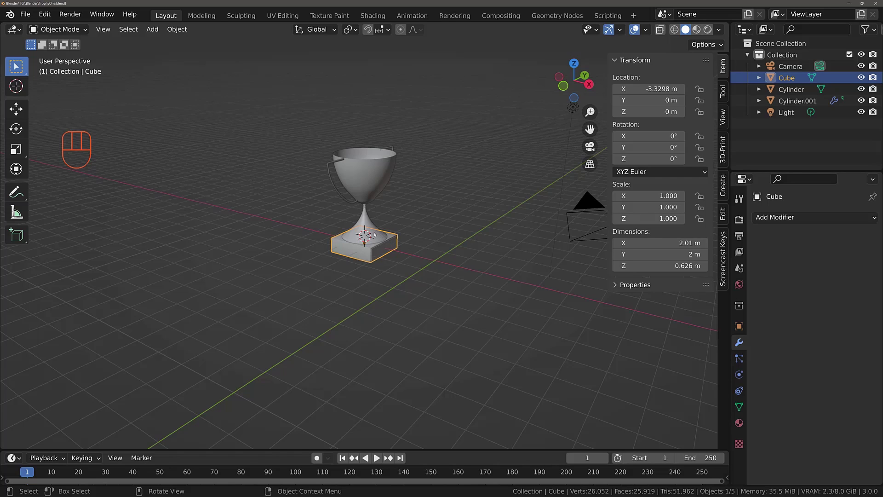
Reset the 3D cursor location to 0 m on X, Y and Z
left_click(723, 117)
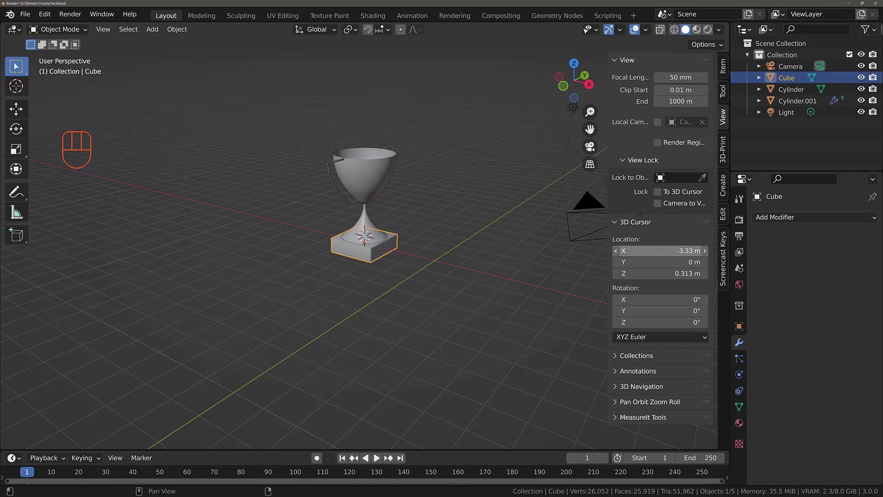
left_click_drag(658, 250, 657, 273)
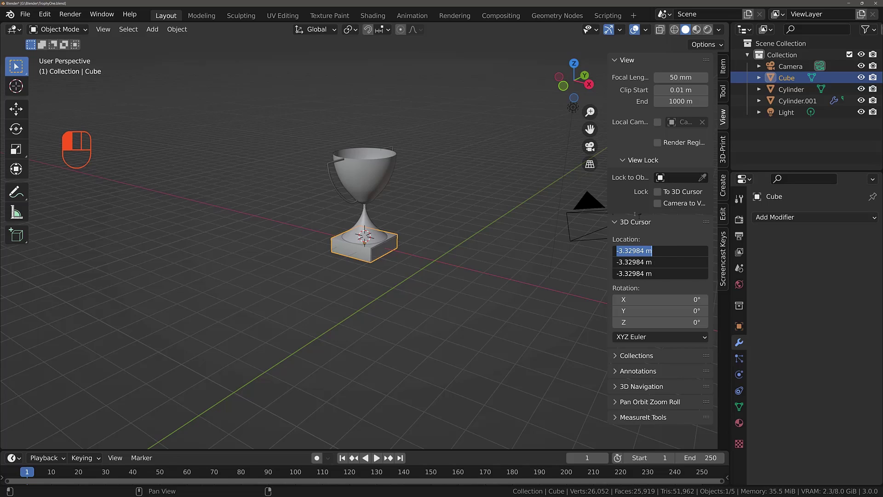
type("0")
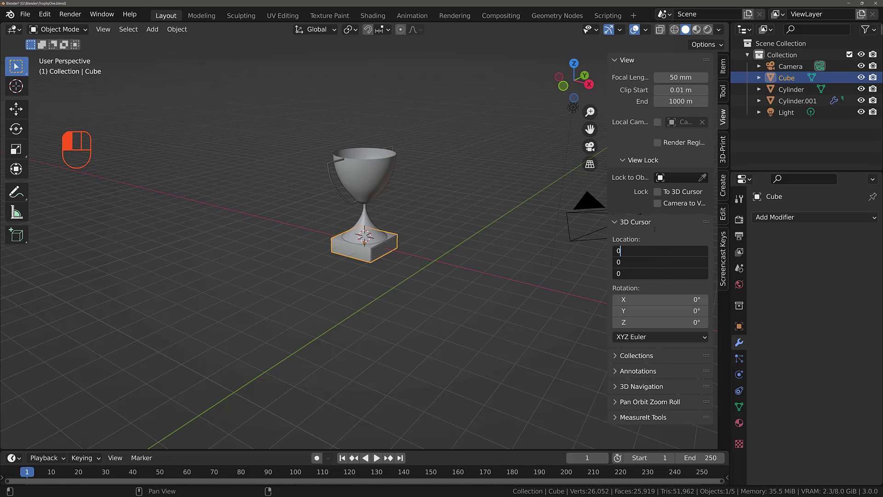
key("Return")
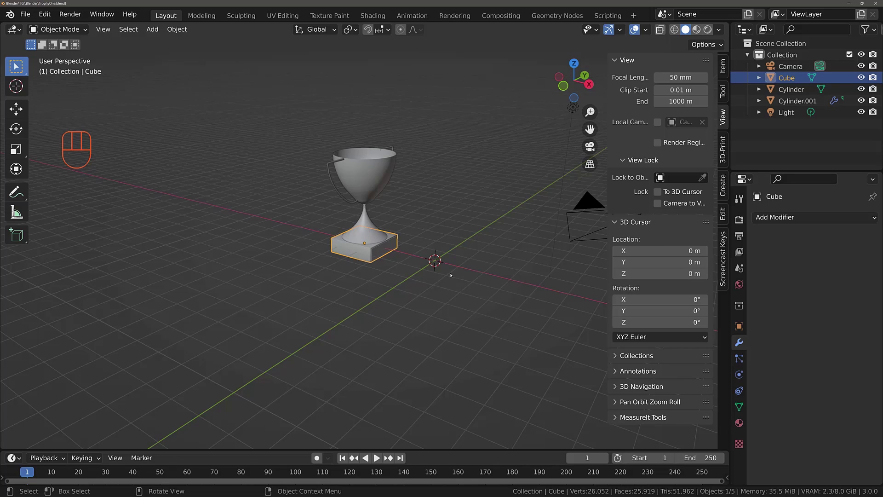
Add a text object at the world origin
key("shift")
key("shift+a")
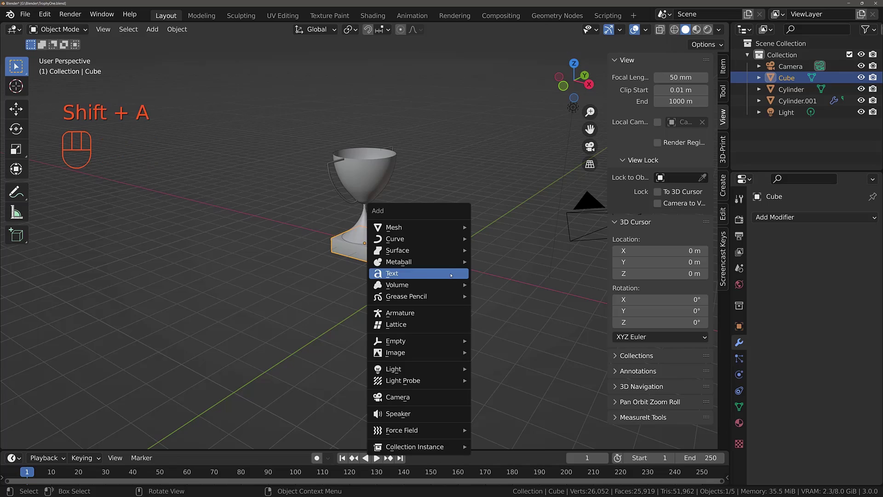
left_click(393, 273)
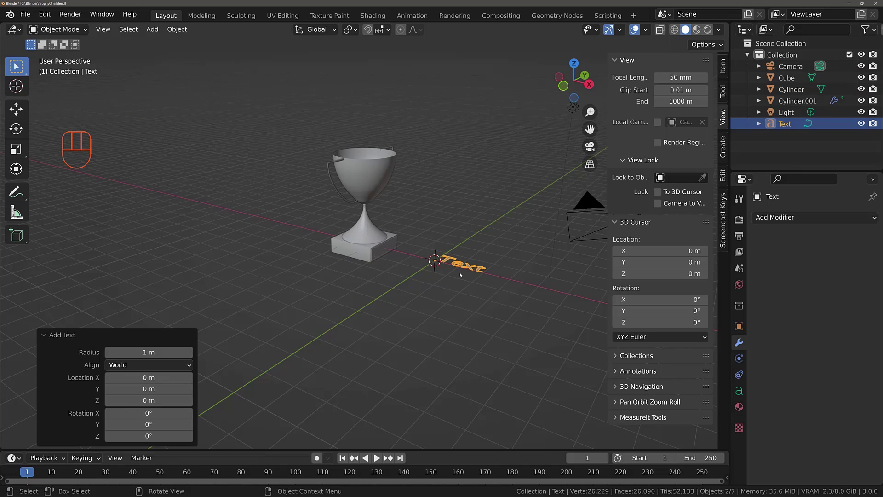
Replace the text object's default wording with "Champions" and return to Object Mode
key("KP_Decimal")
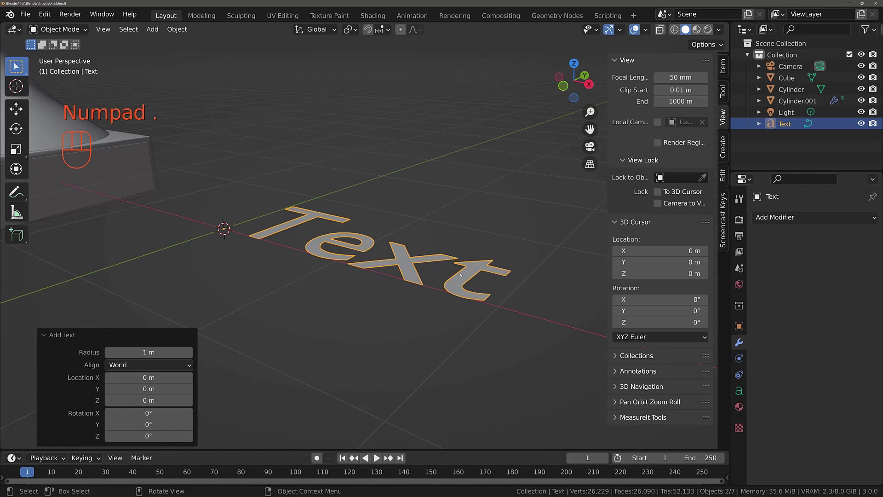
middle_click_drag(418, 222, 515, 280)
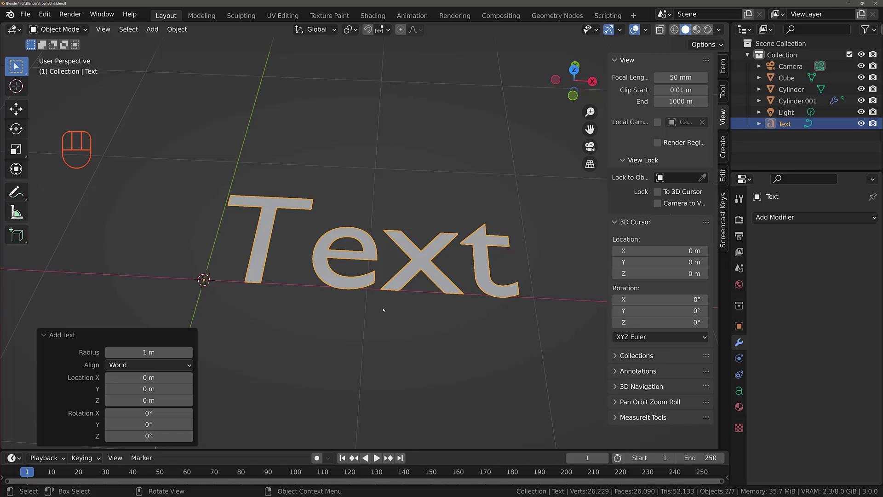
key("Tab")
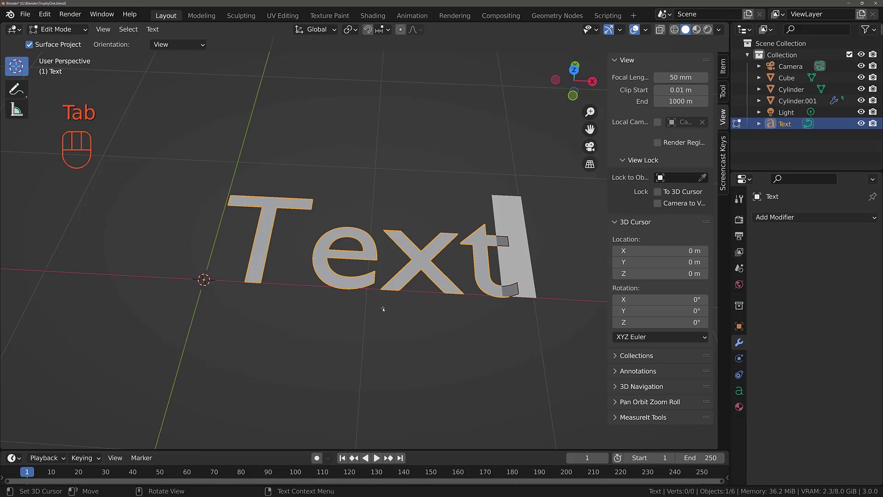
key("BackSpace")
key("BackSpace")
key("BackSpace")
key("BackSpace")
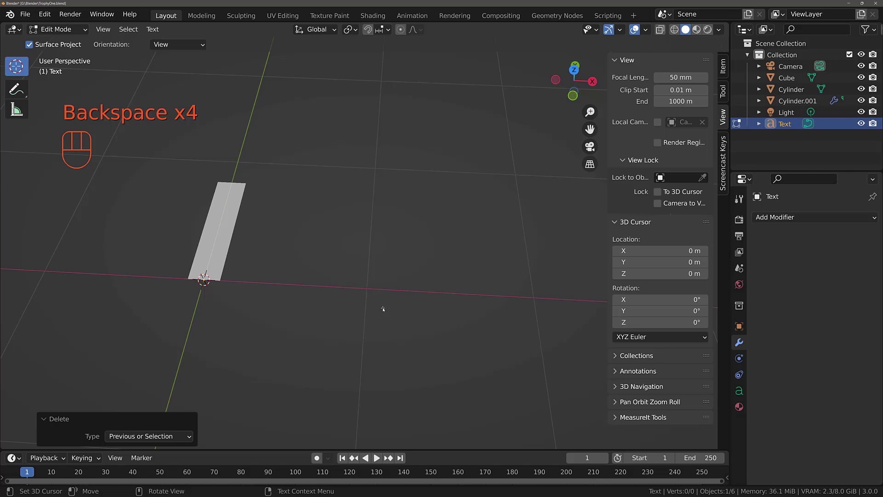
key("shift")
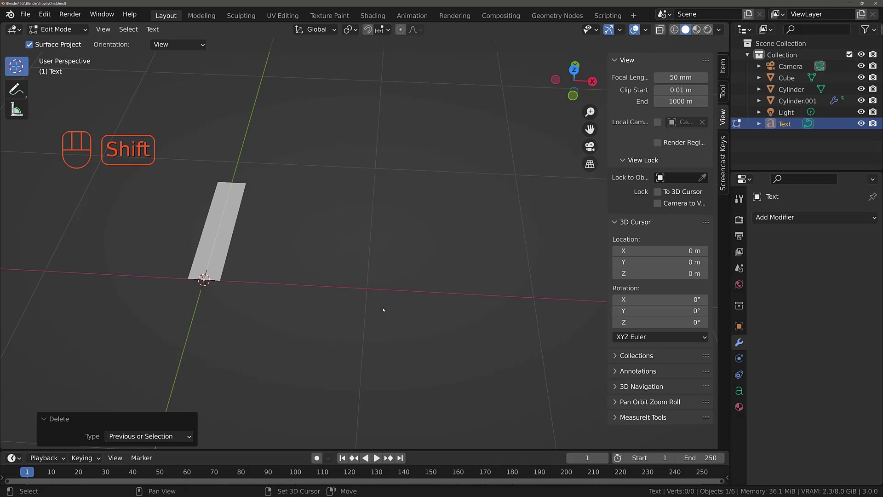
type("Champions")
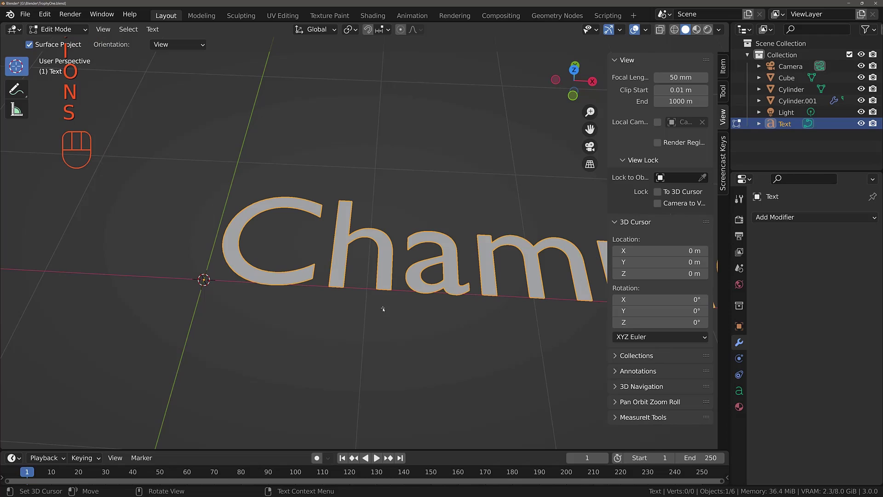
scroll(383, 307, "down", 5)
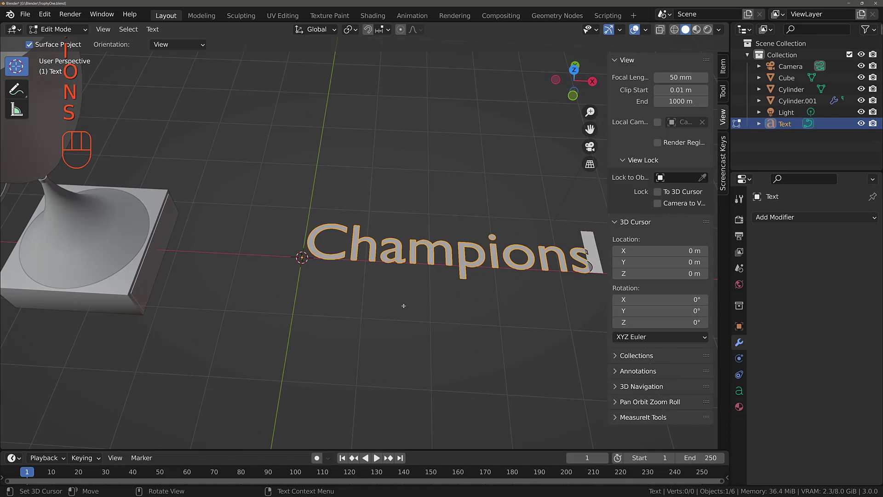
key("Tab")
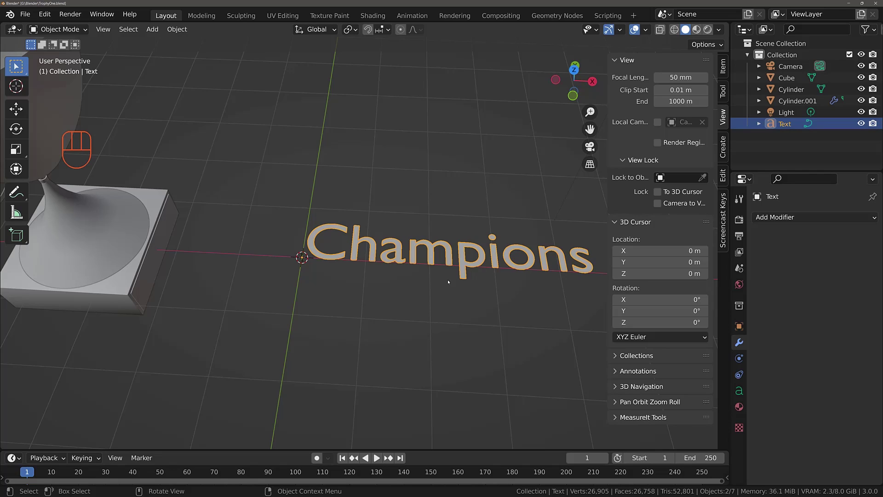
Rotate the "Champions" text 90° about the global X axis
middle_click_drag(449, 281, 463, 269)
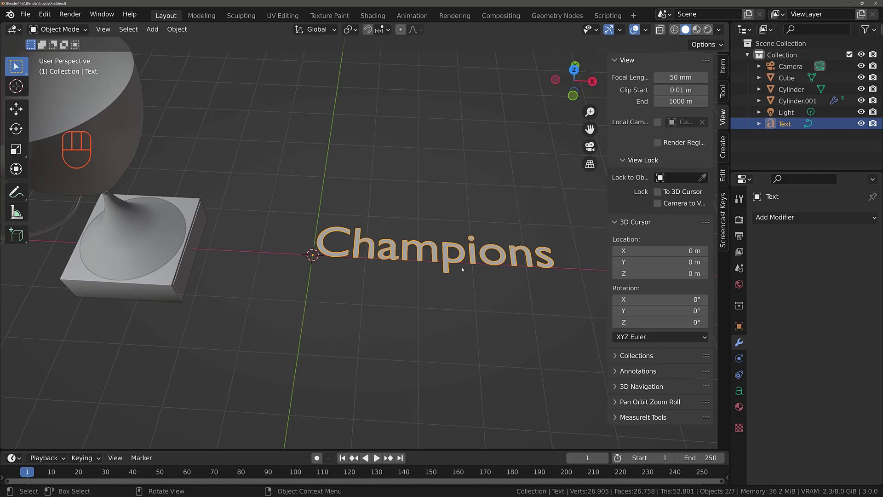
key("r")
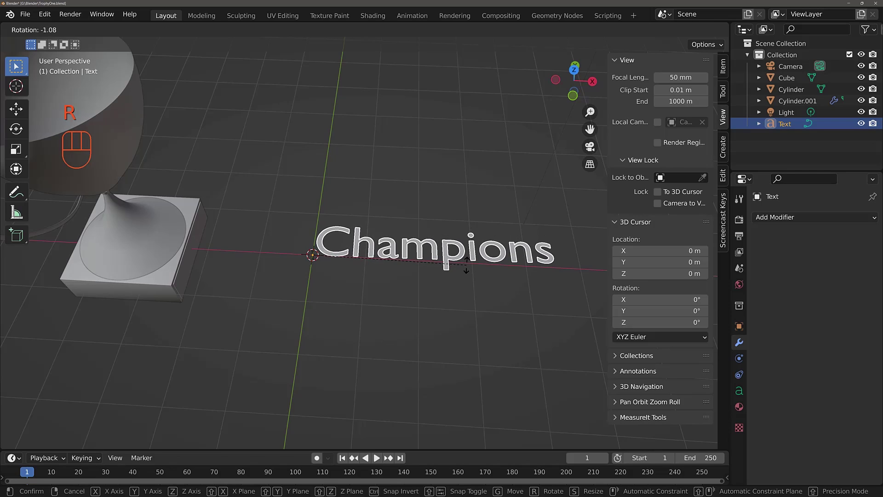
key("x")
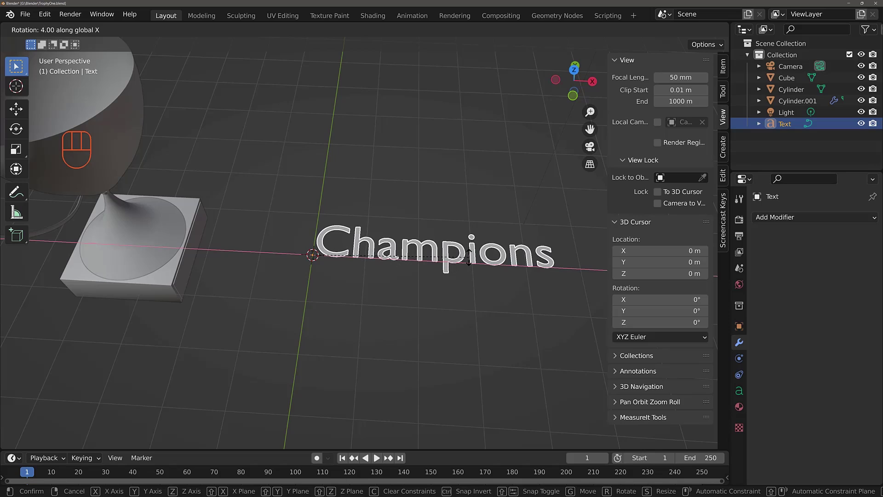
type("90")
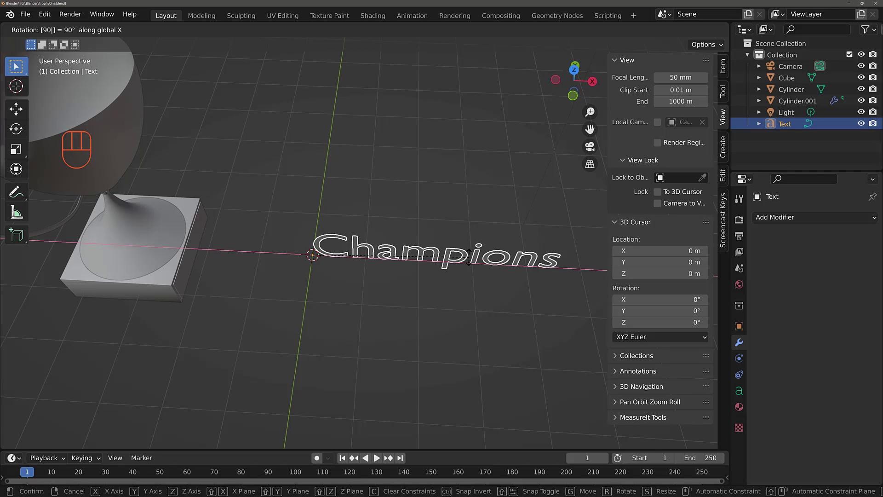
key("Return")
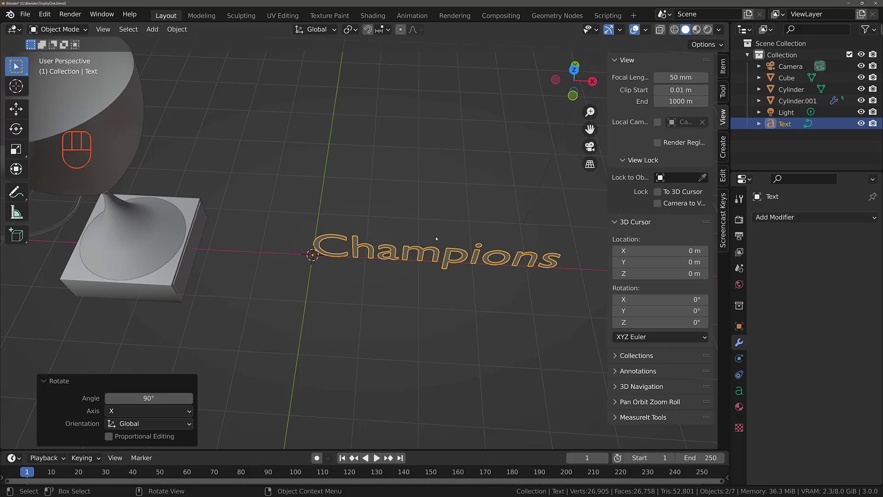
Rotate the "Champions" text 90° about the global Z axis
key("r")
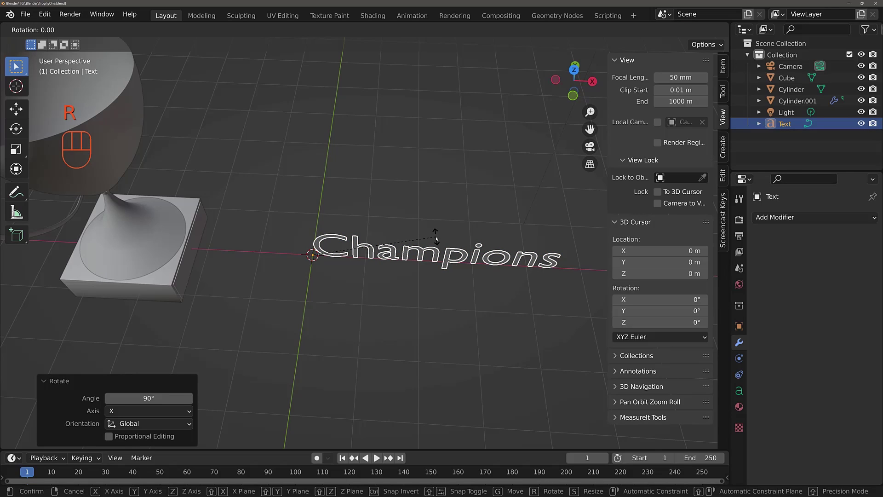
type("z")
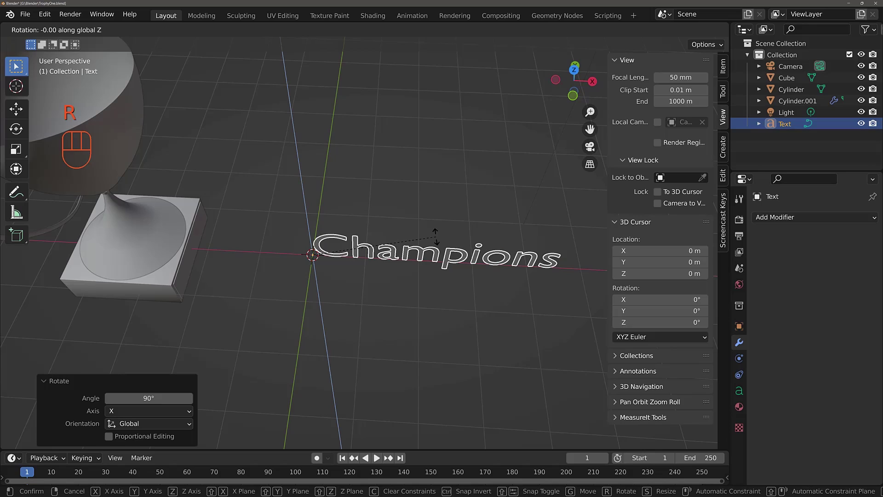
type("90")
key("Return")
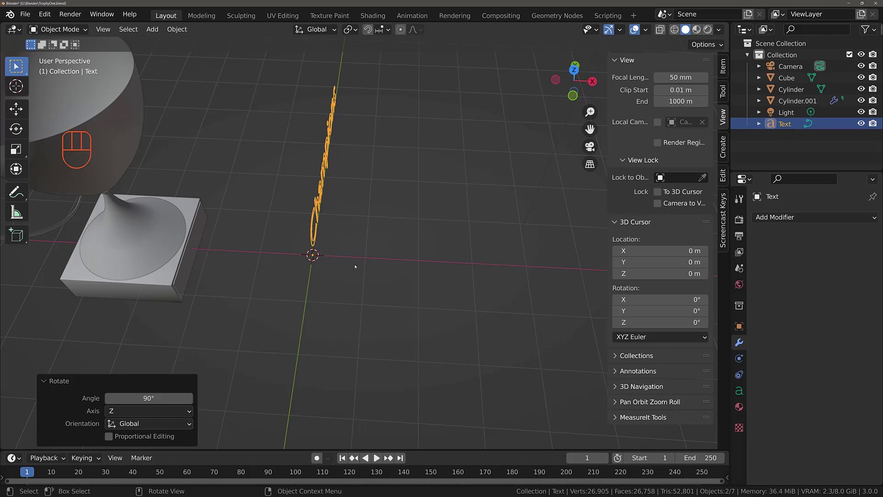
In the right orthographic view, set the text's horizontal and vertical paragraph alignment to Center
key("KP_3")
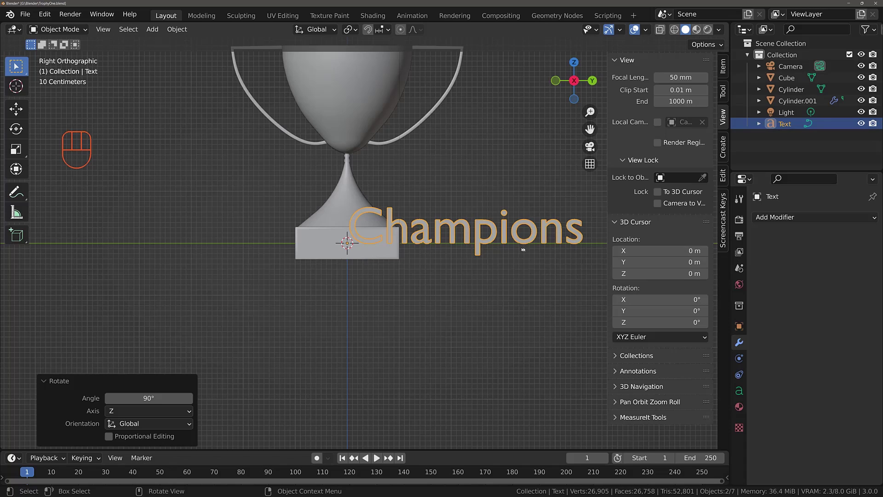
left_click(739, 391)
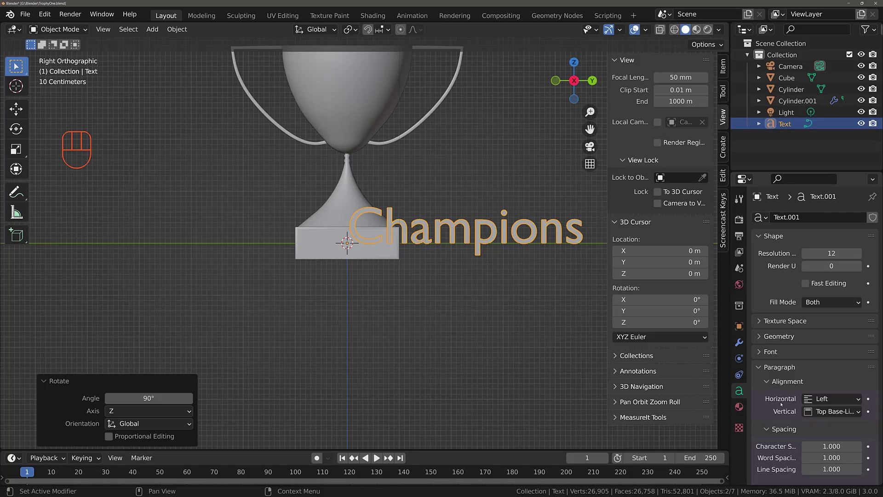
left_click(847, 399)
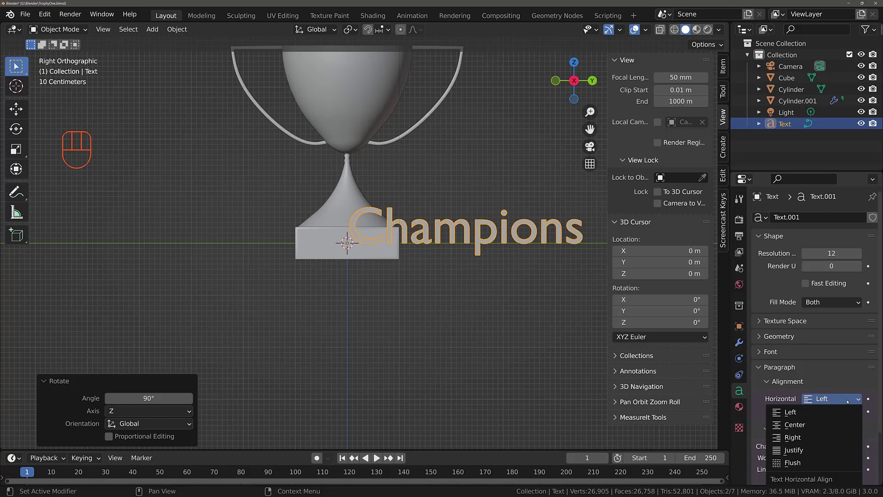
left_click(813, 425)
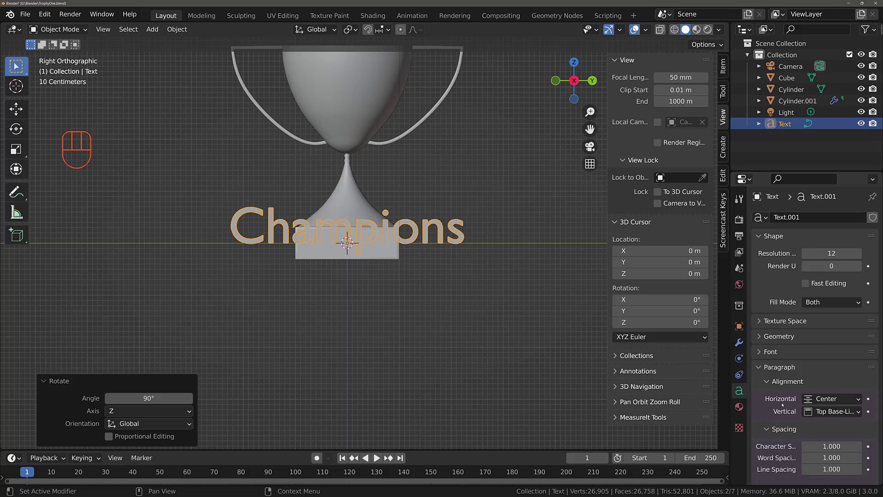
left_click(825, 411)
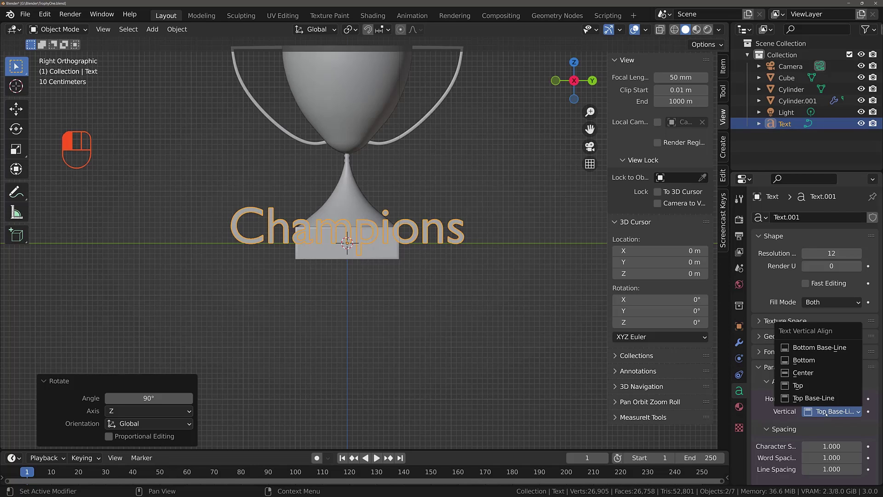
left_click(816, 376)
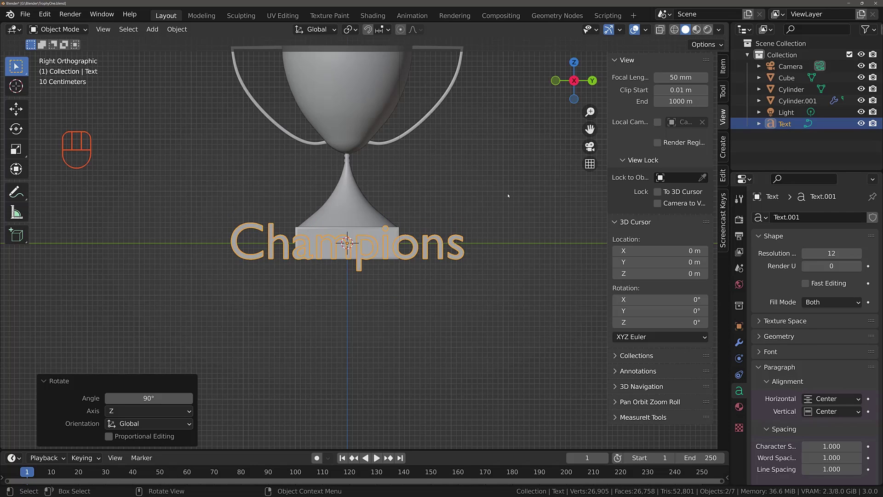
Scale the "Champions" text uniformly to about 0.291 so it fits within the trophy base's side face
key("s")
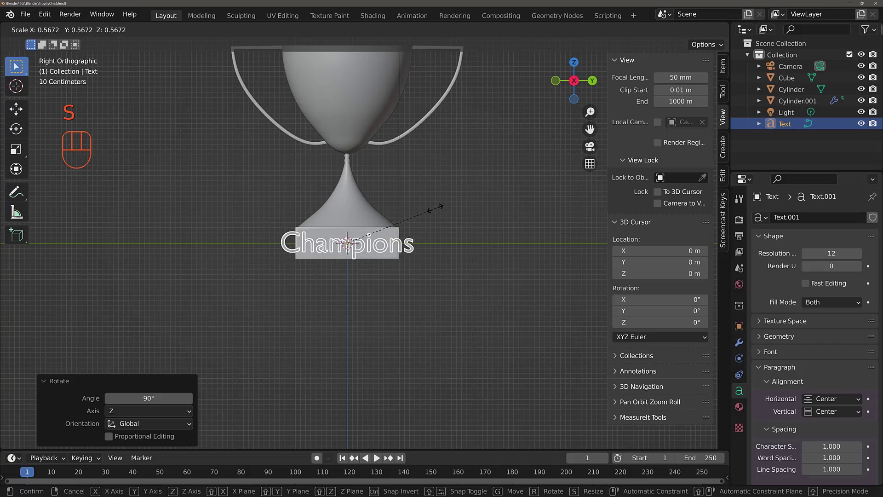
left_click(391, 220)
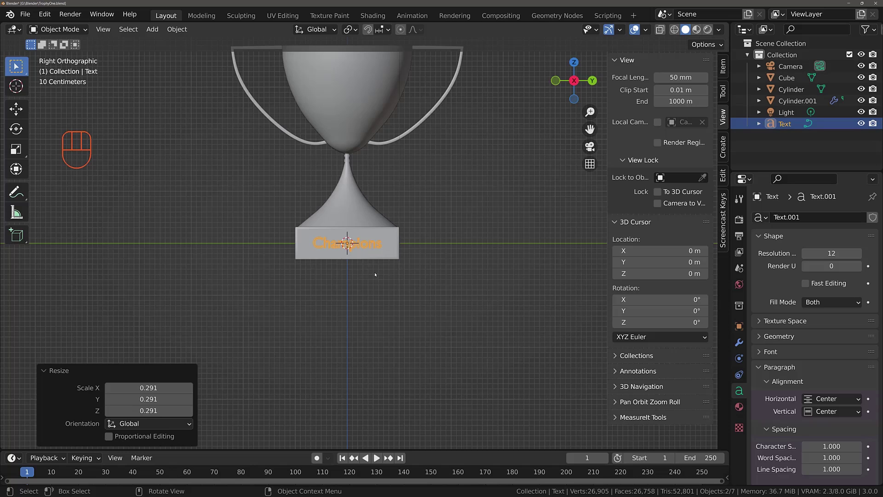
scroll(375, 273, "up", 5)
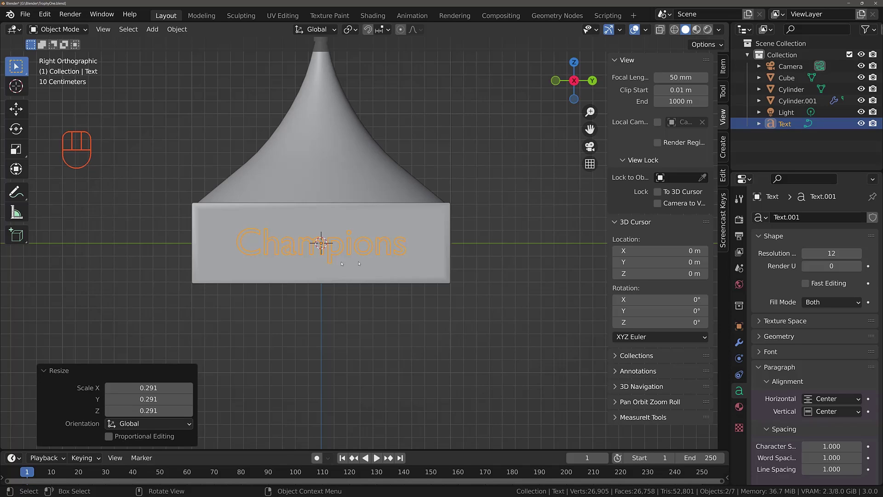
Expand the text's Font settings, widen the properties area, and look at the folder used for browsing regular fonts
left_click(760, 351)
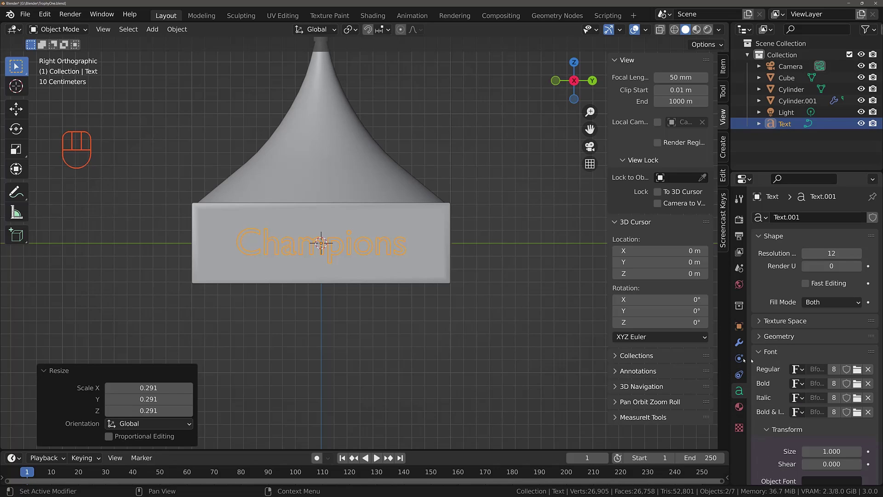
left_click_drag(730, 356, 649, 343)
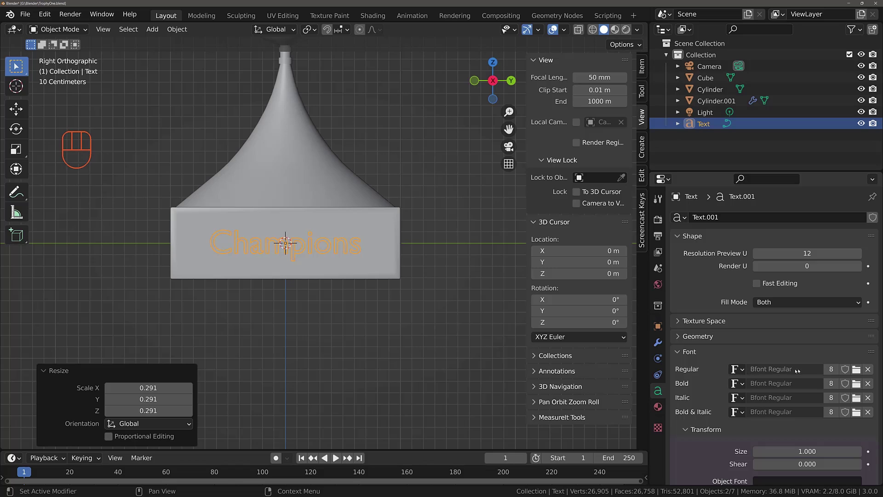
left_click(855, 370)
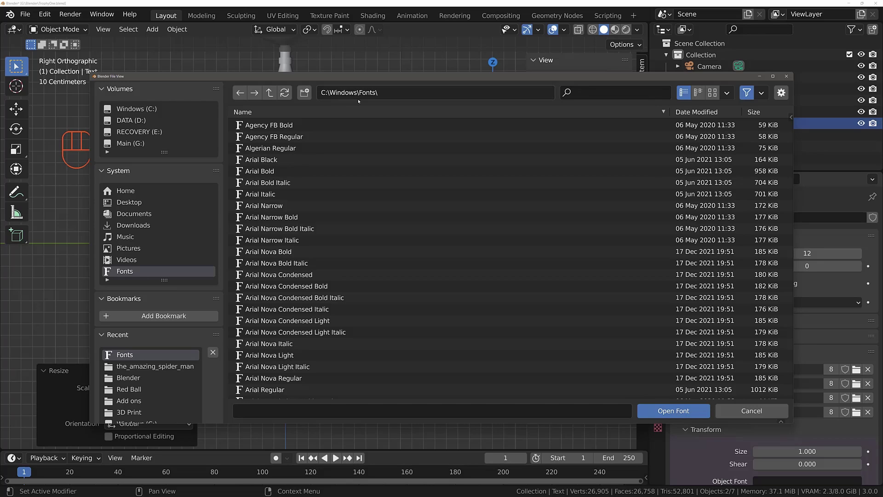
left_click(751, 410)
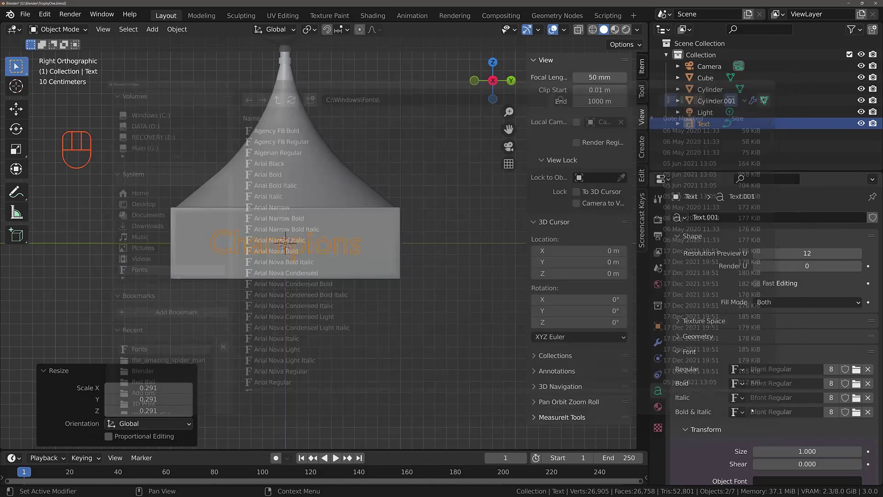
In the preferences' file paths, set the Fonts folder to C:\Windows\Fonts\ by browsing to it from the C: drive
left_click(46, 14)
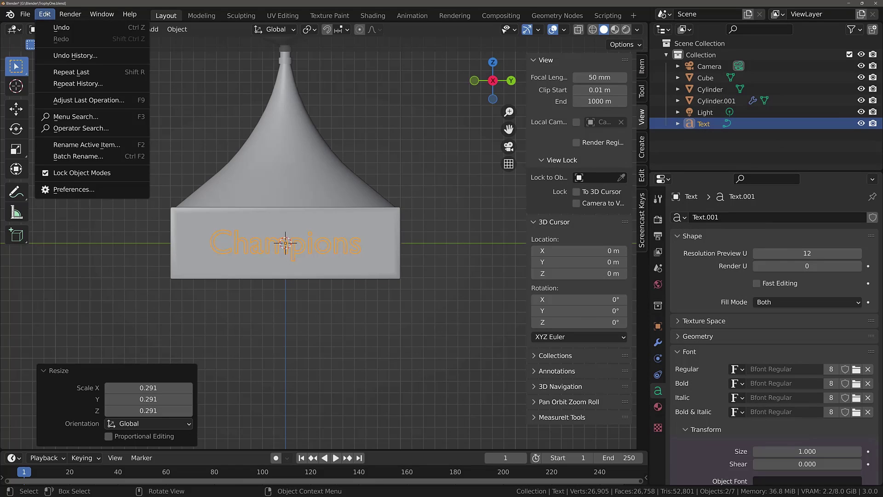
left_click(114, 189)
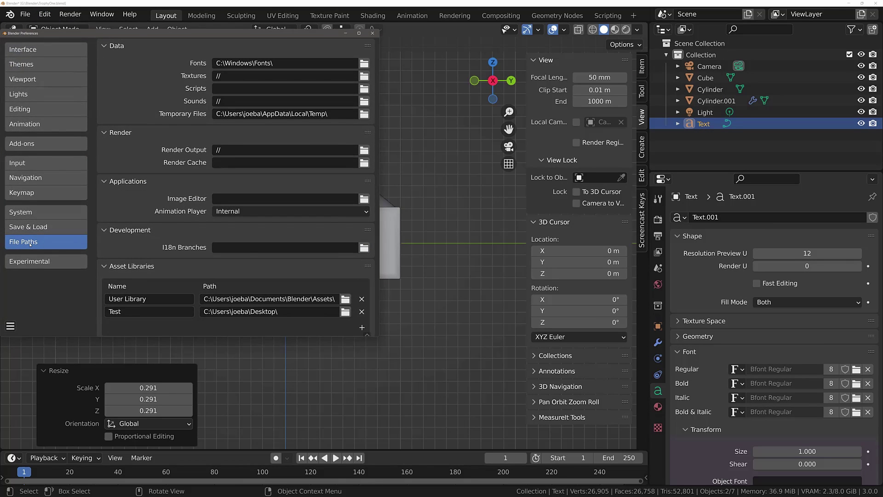
left_click(31, 55)
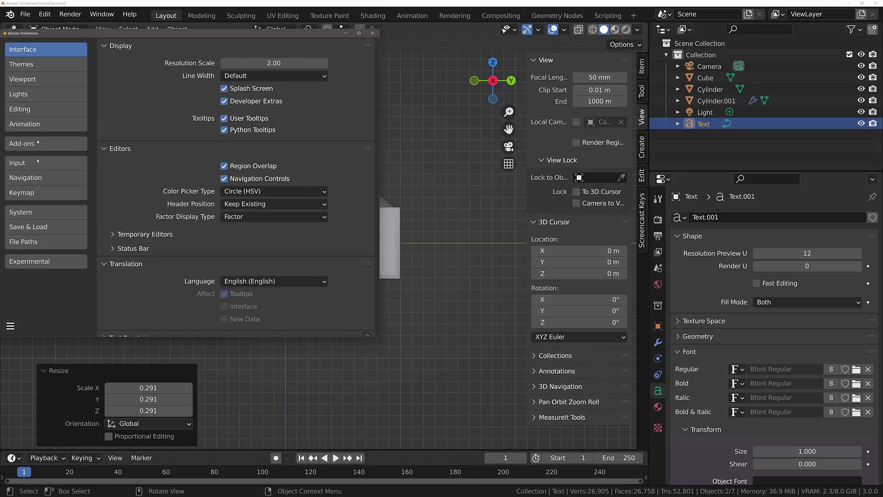
left_click(31, 243)
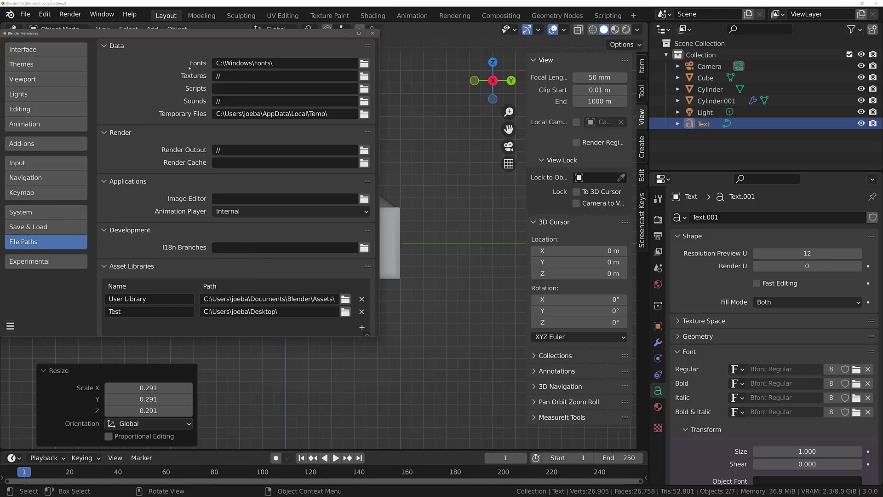
left_click(363, 64)
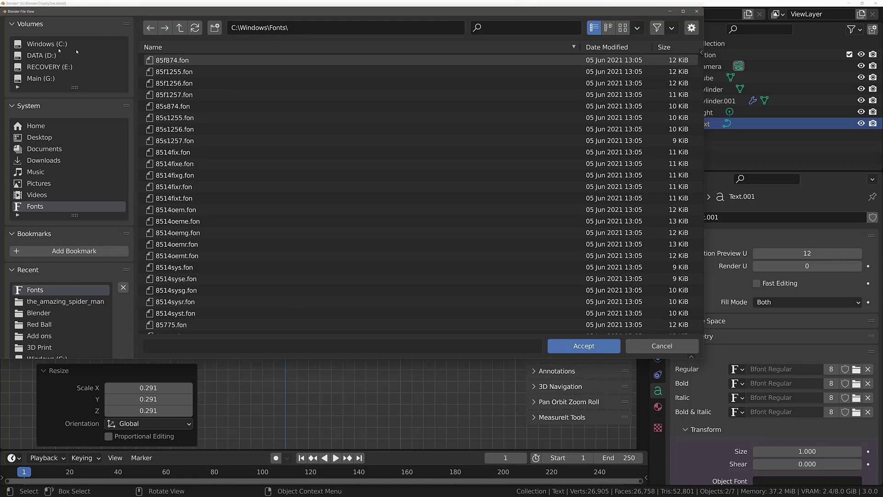
left_click(45, 44)
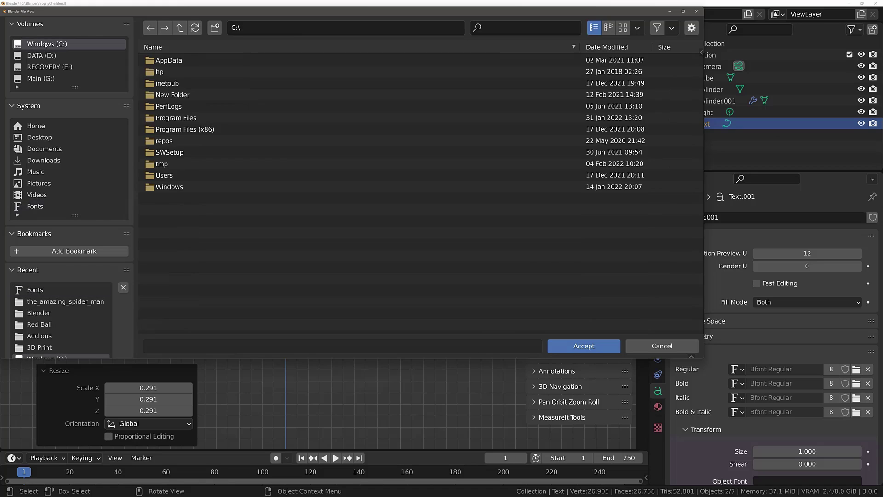
left_click(163, 188)
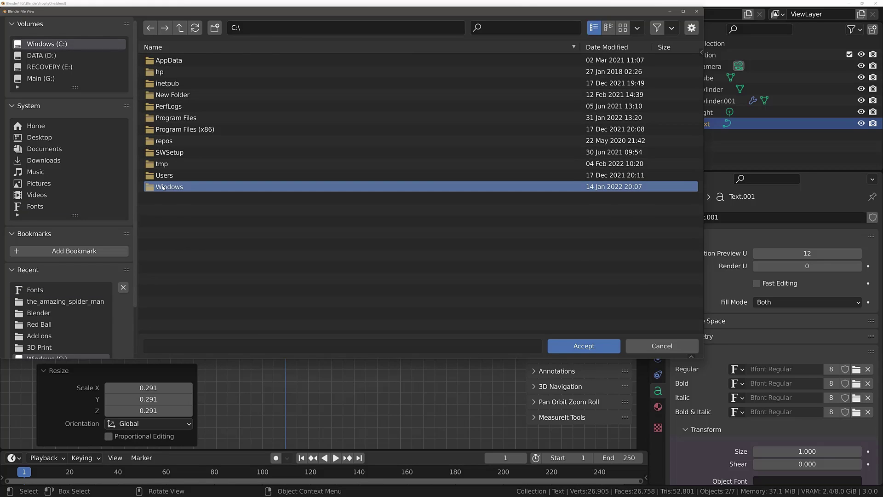
double_click(164, 187)
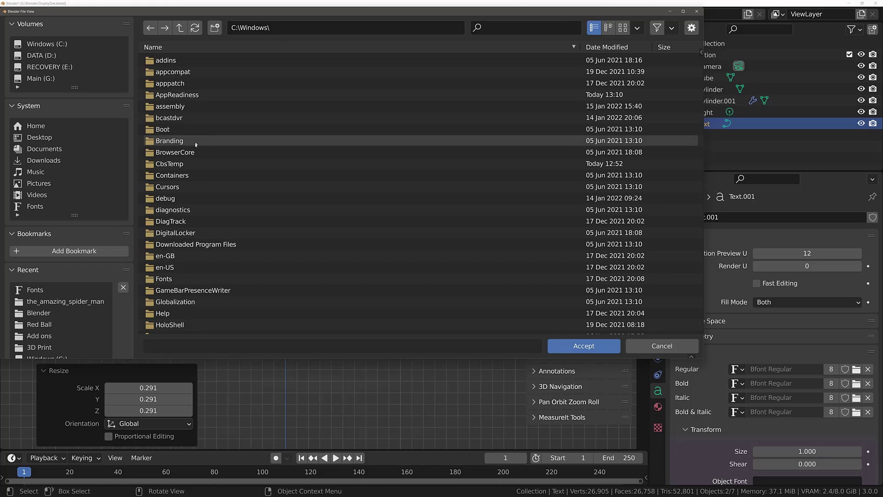
double_click(173, 279)
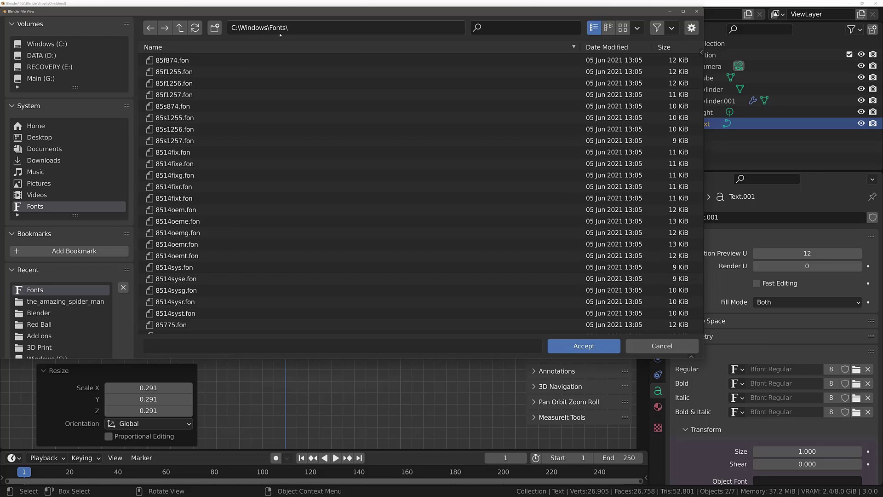
left_click(583, 346)
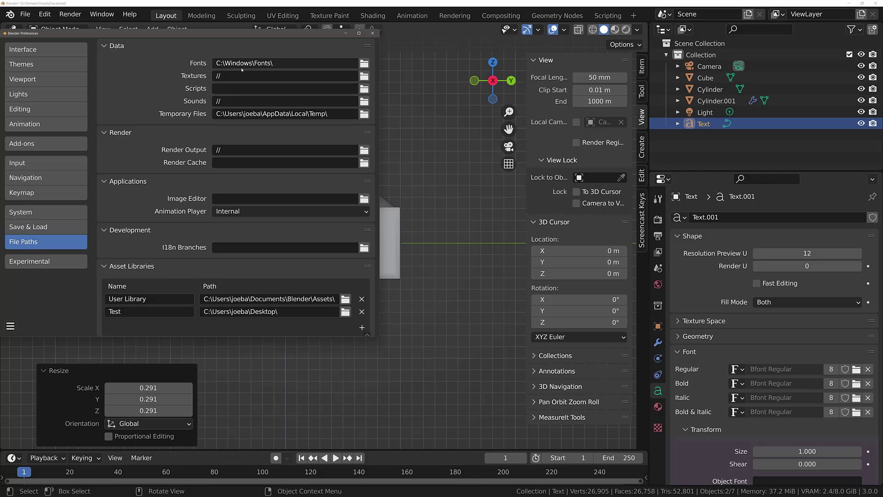
left_click(373, 33)
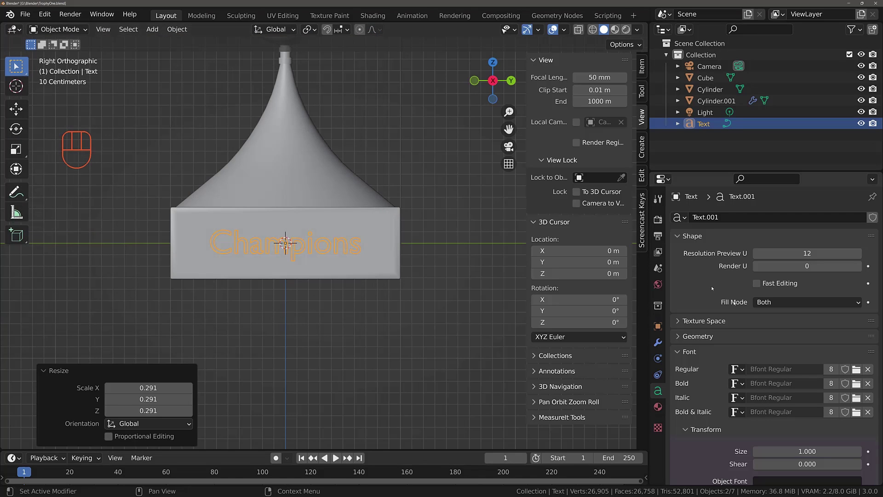
Load Bell MT Regular (BELL.TTF) from the Windows fonts folder as the "Champions" text's regular font
left_click(857, 370)
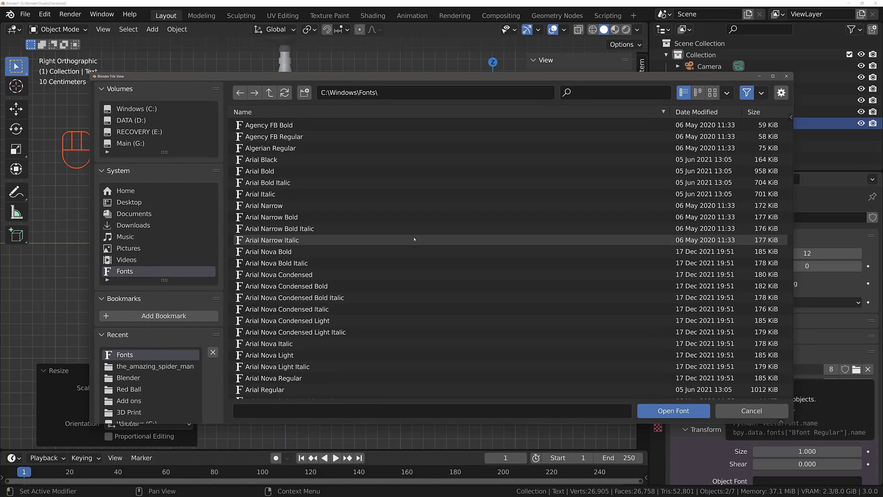
scroll(406, 317, "down", 4)
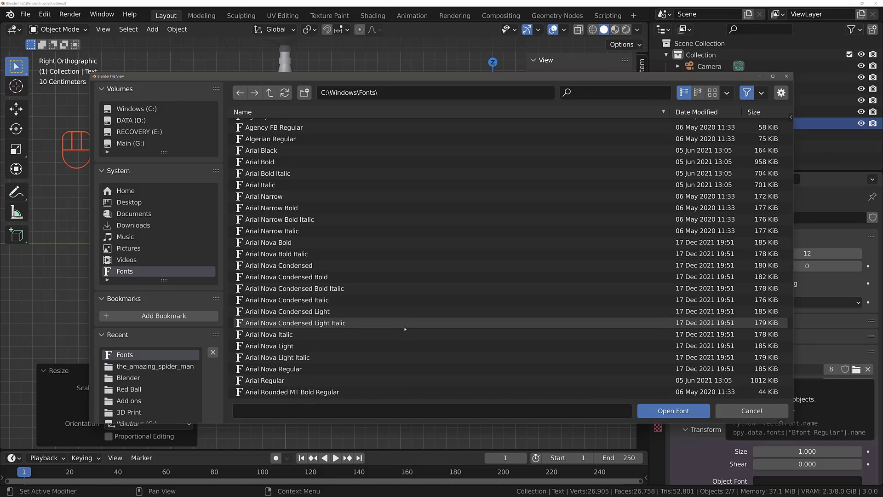
scroll(403, 326, "down", 12)
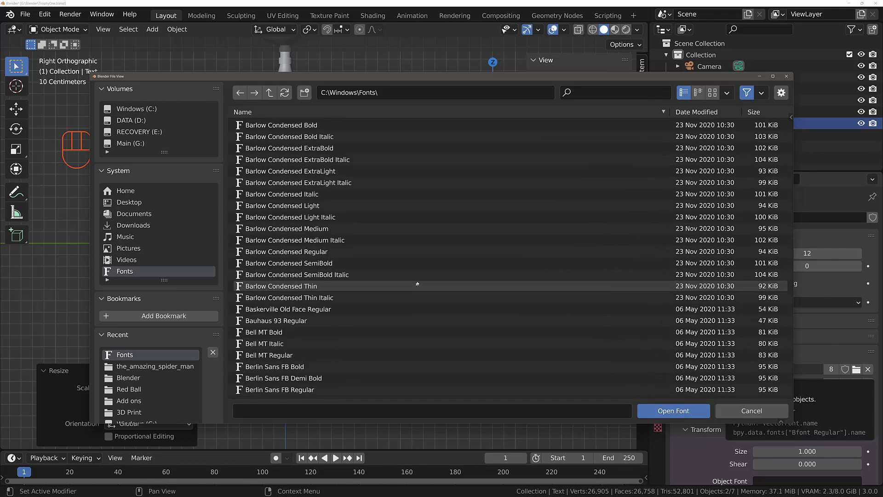
scroll(415, 278, "down", 6)
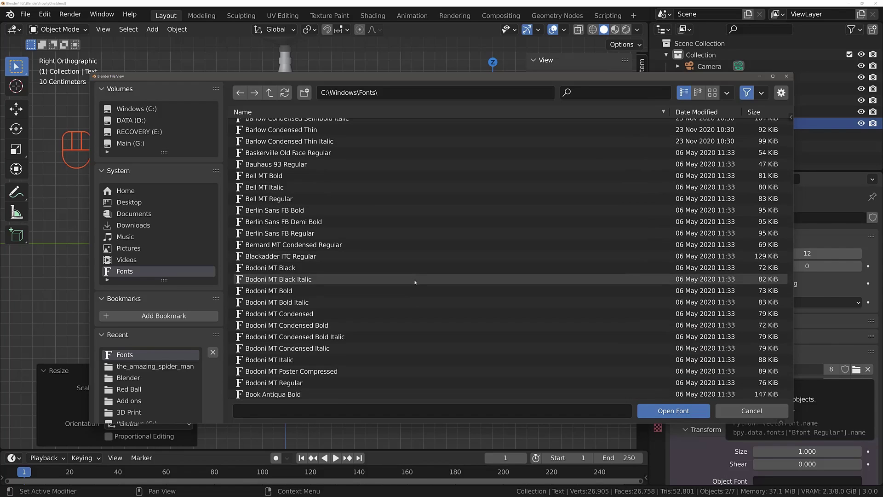
scroll(411, 297, "up", 4)
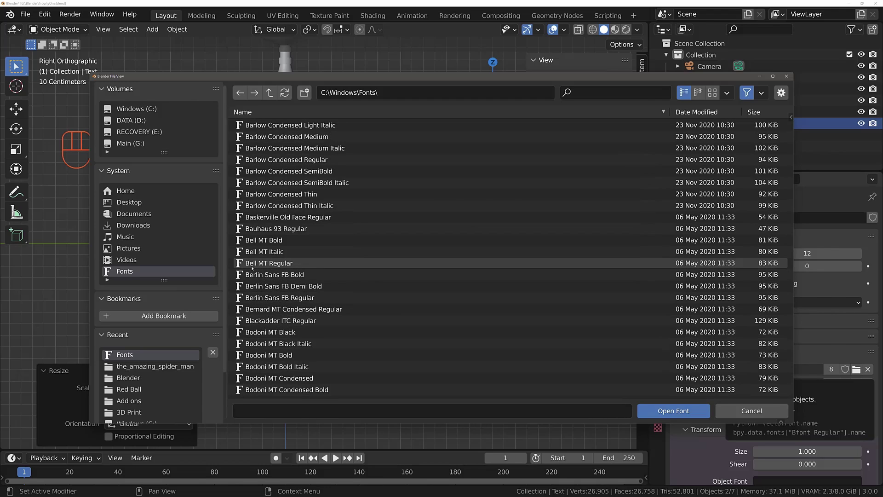
left_click(305, 265)
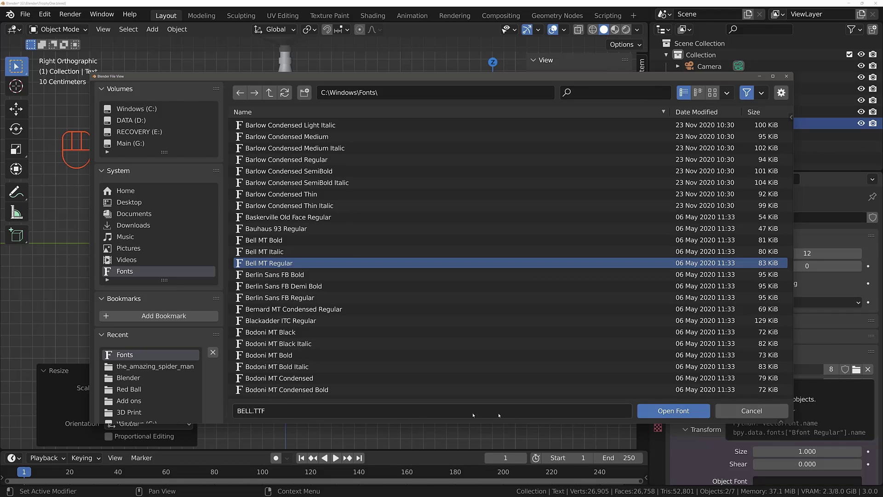
left_click(675, 411)
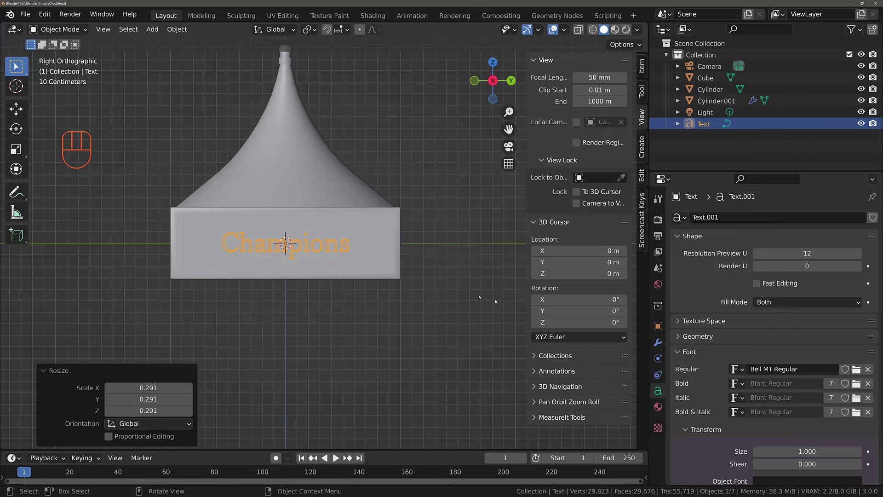
Unlink the text's regular font, and reassign Bell MT Regular from the fonts already loaded in the file
left_click(868, 369)
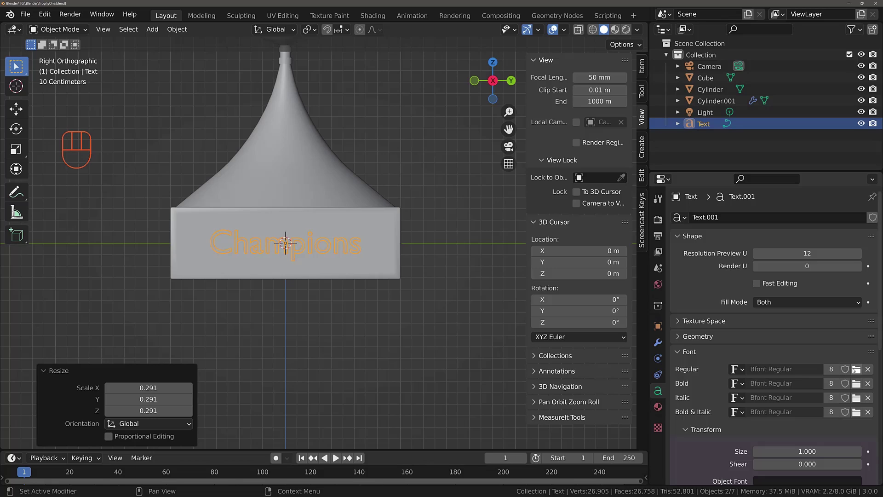
left_click(738, 369)
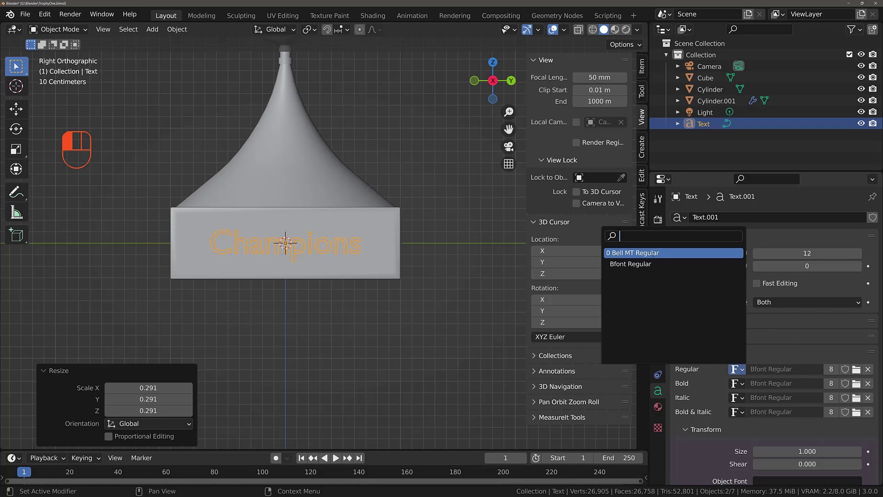
left_click(648, 253)
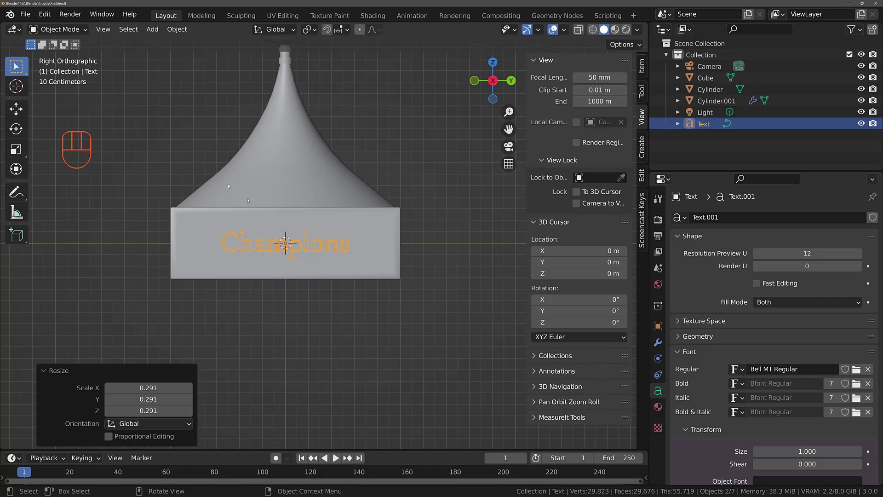
Convert the "Champions" text to a mesh with Keep Original enabled
left_click(177, 29)
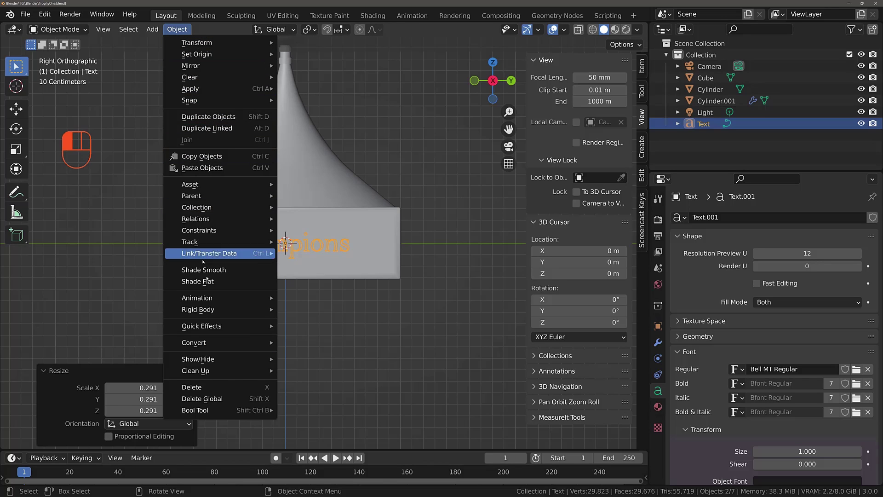
mouse_move(217, 343)
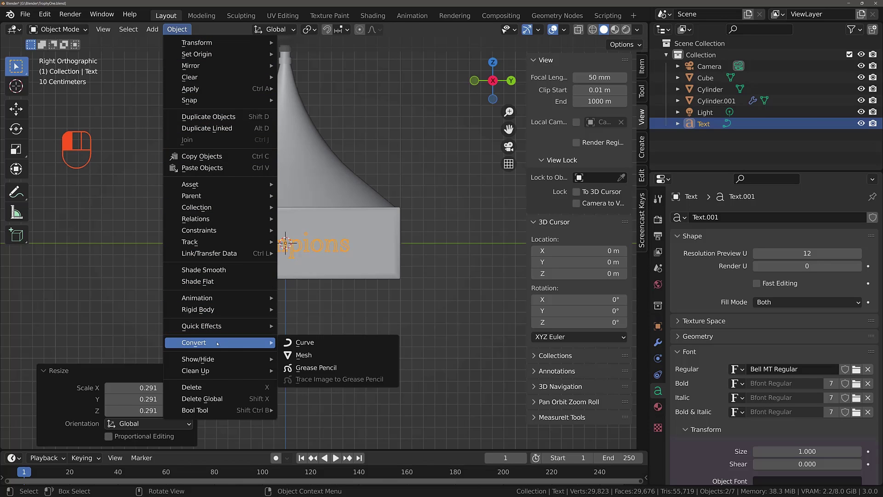
left_click(313, 357)
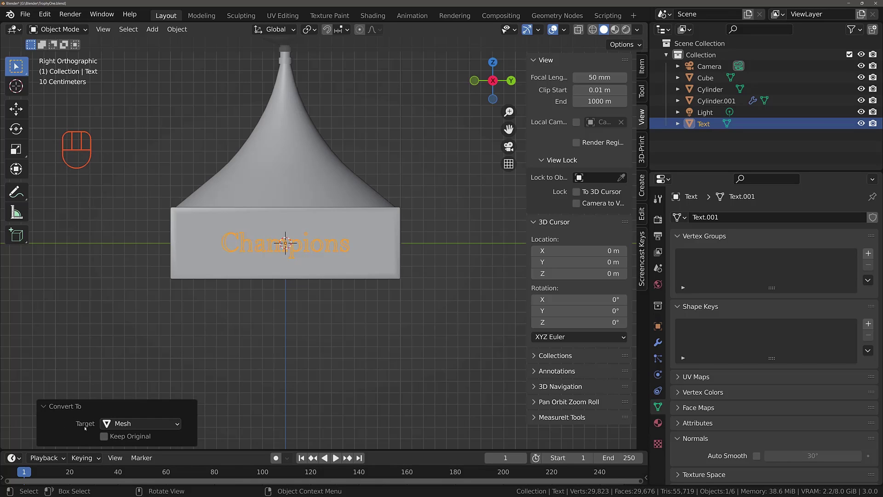
left_click(51, 408)
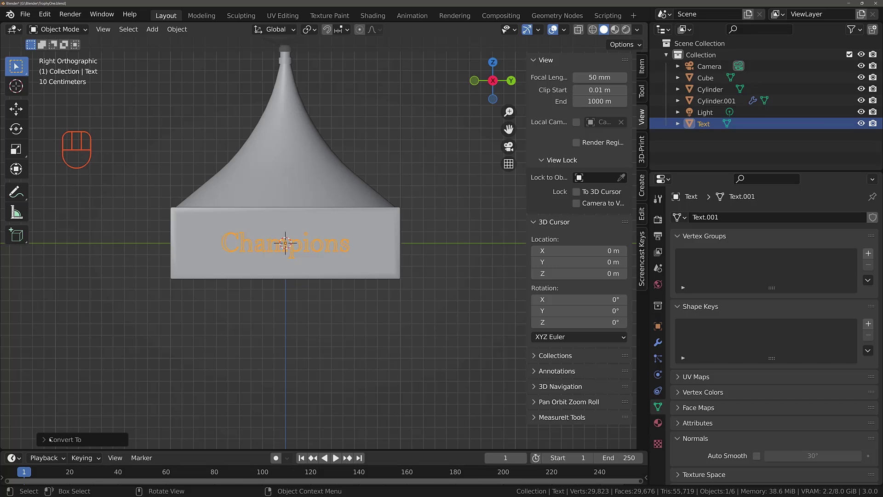
left_click(47, 440)
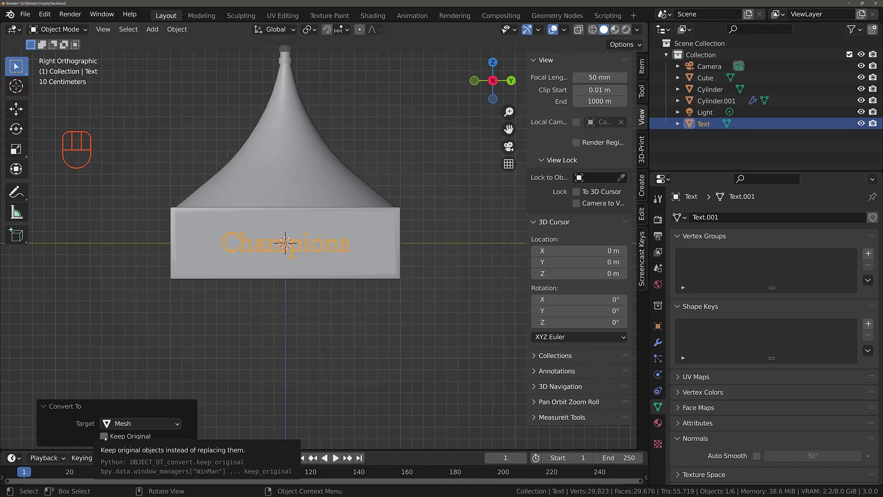
left_click(103, 436)
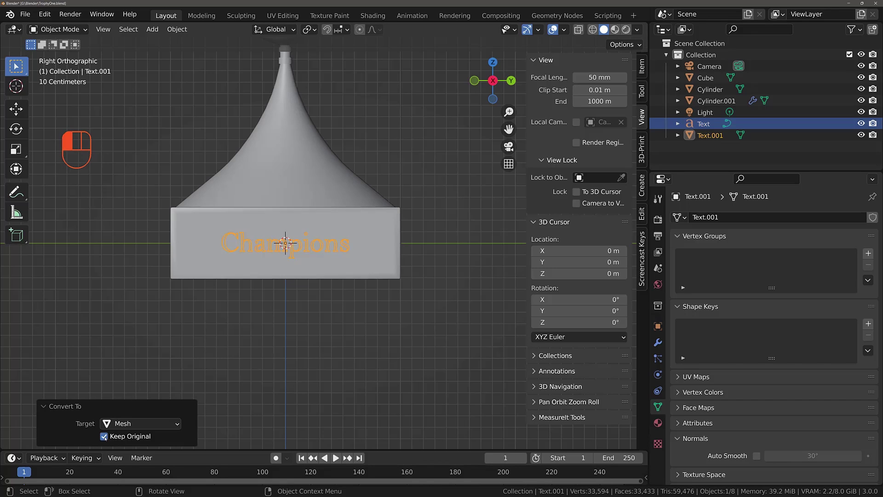
Move the original editable text object about 4.17 m along the global Y axis, away from the trophy
left_click(709, 124)
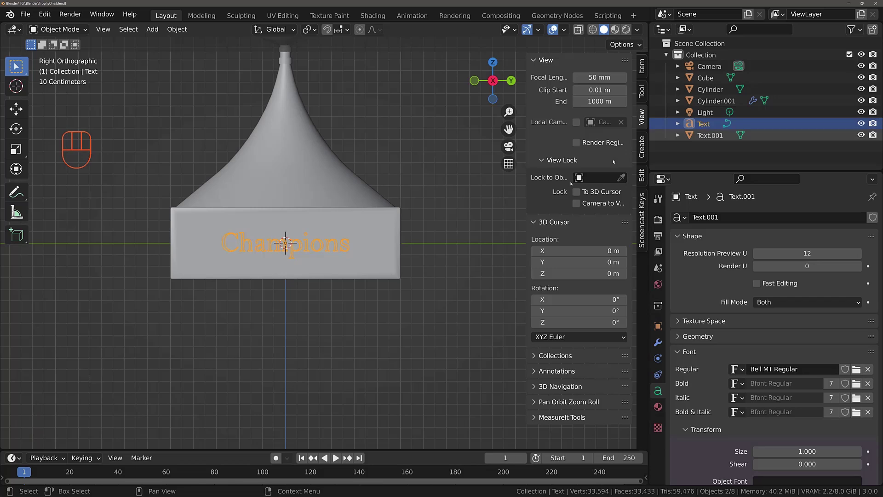
key("g")
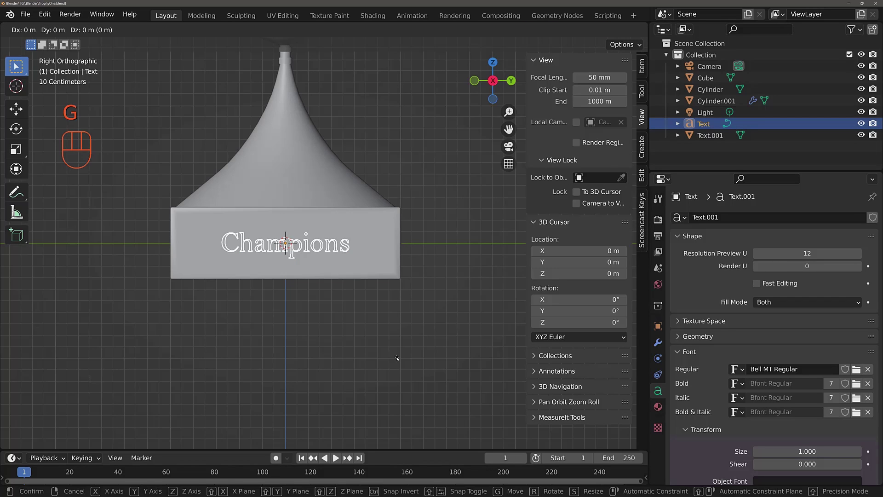
key("y")
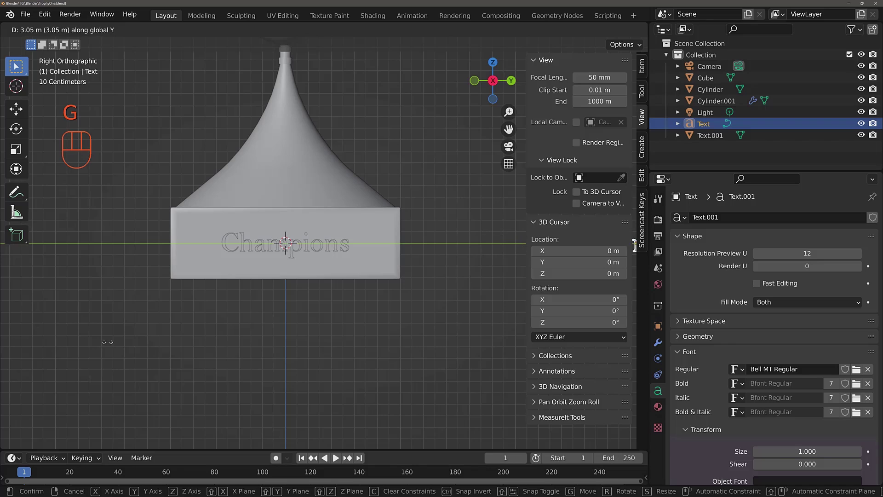
left_click(229, 342)
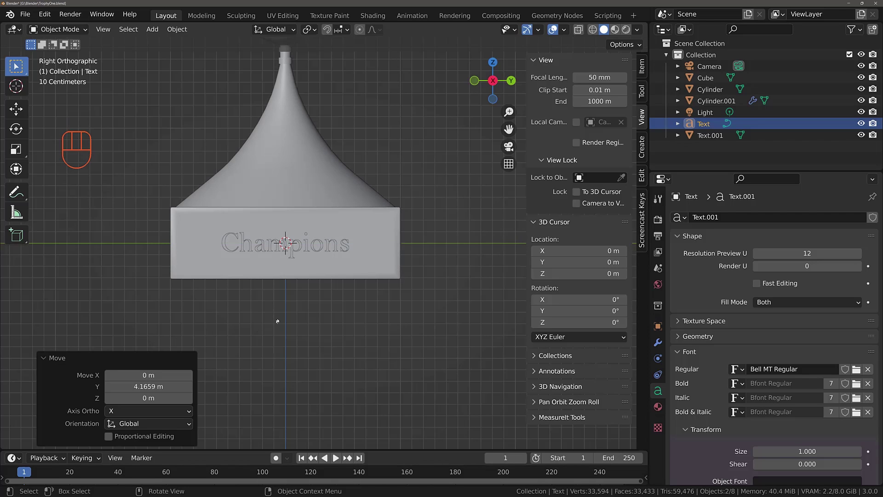
Select the converted "Champions" mesh on the trophy base and examine its face and edge topology in Edit Mode
left_click(292, 255)
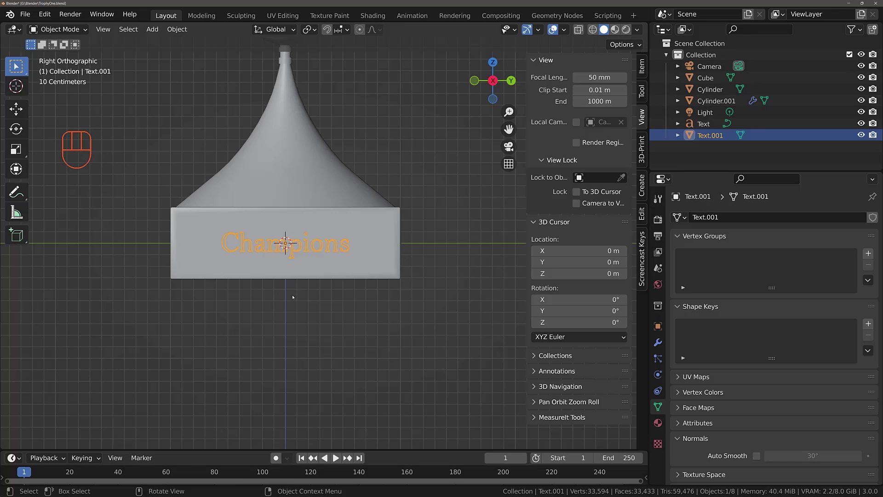
scroll(291, 296, "up", 5)
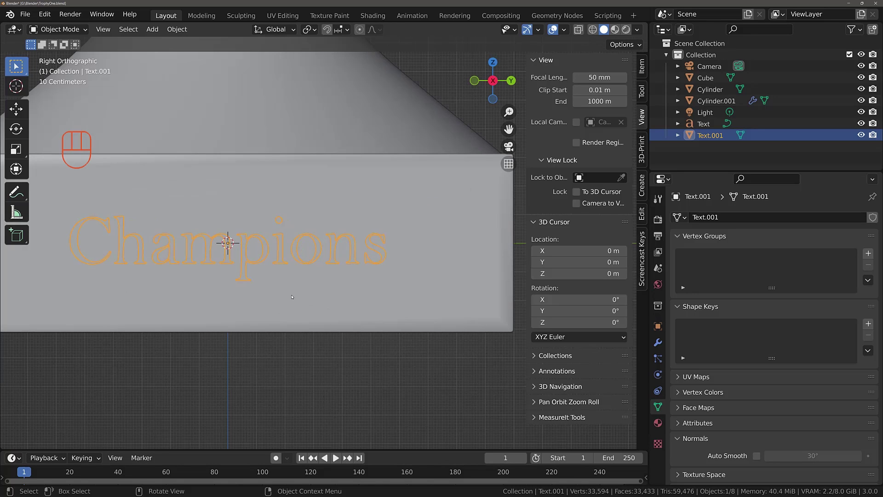
scroll(291, 297, "down", 1)
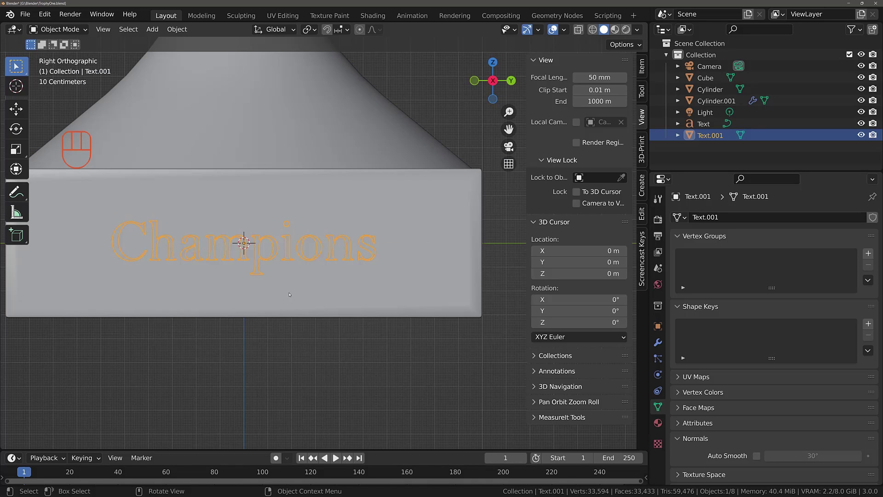
key("Tab")
scroll(290, 294, "up", 4)
middle_click_drag(216, 298, 338, 304, "shift")
scroll(293, 281, "down", 1)
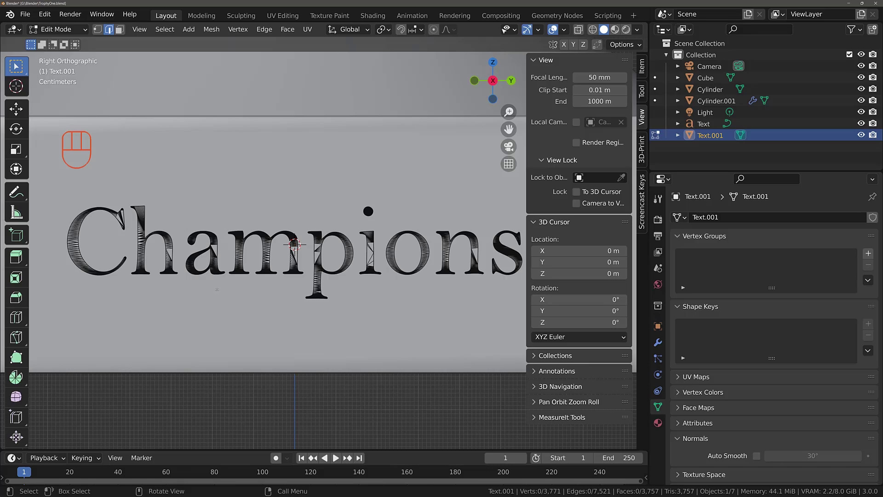
key("Tab")
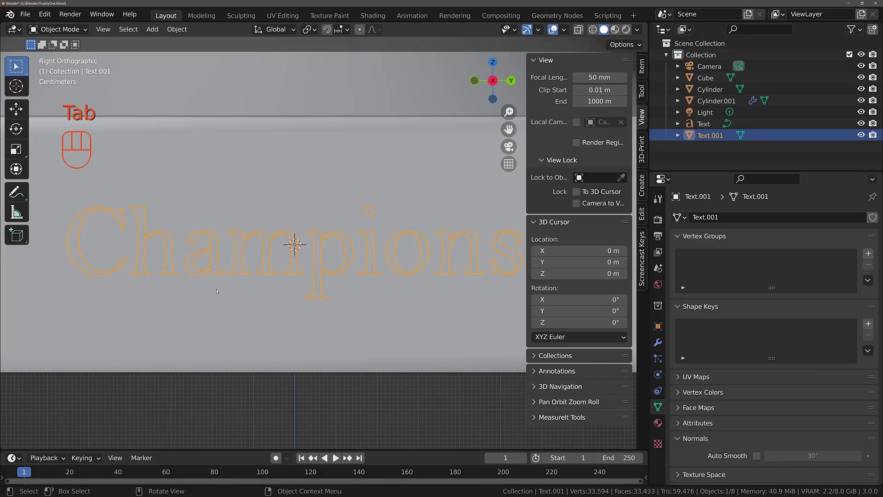
Add a Decimate modifier in Planar mode to the "Champions" mesh, apply it, and check the simplified letter outlines
left_click(659, 343)
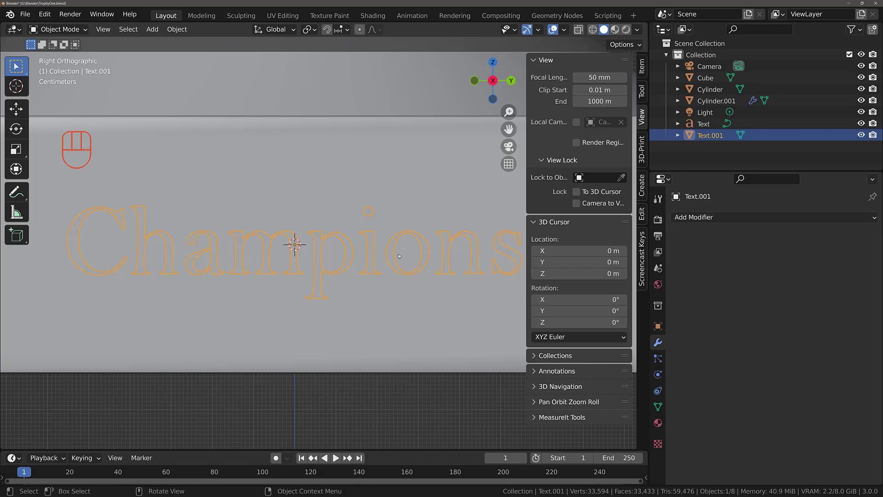
left_click(695, 218)
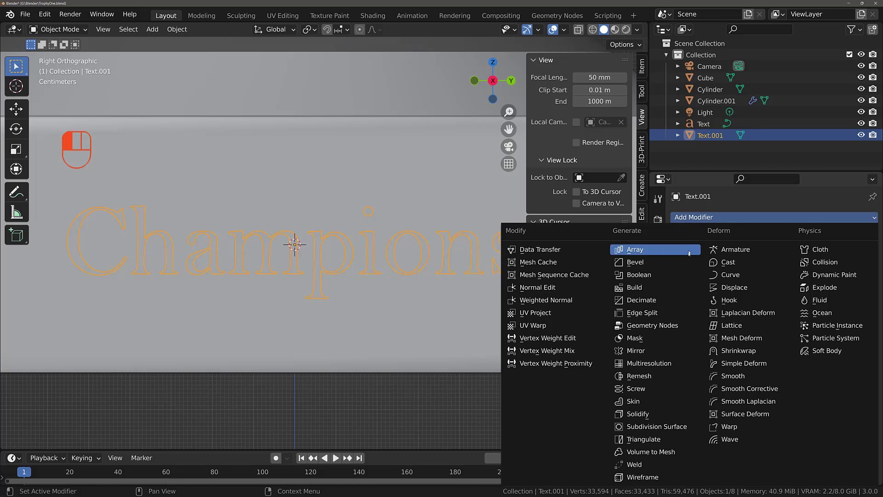
left_click(659, 301)
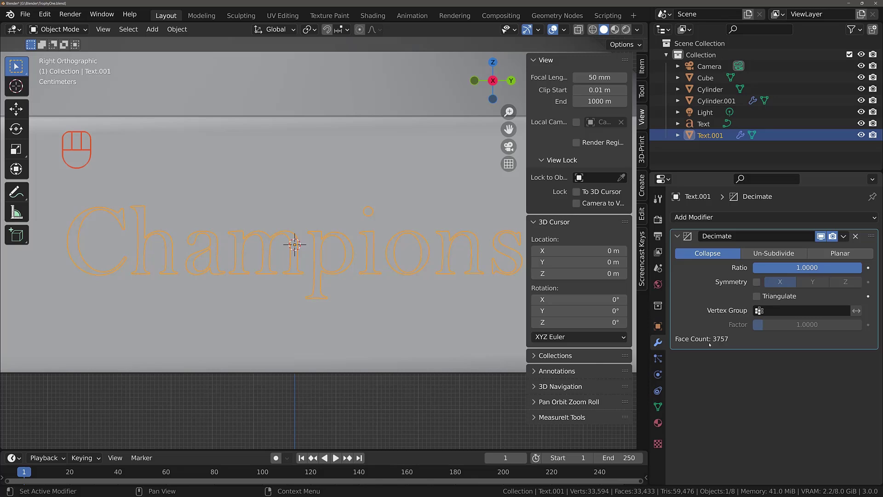
left_click(830, 255)
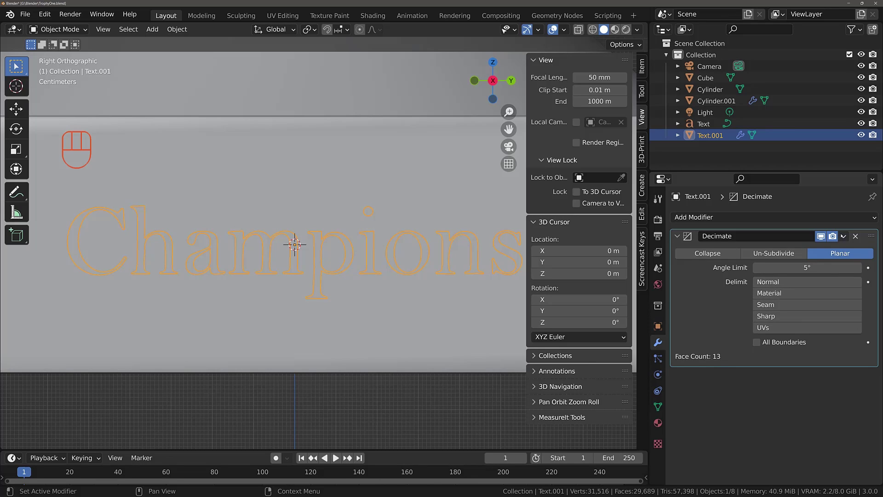
left_click(843, 237)
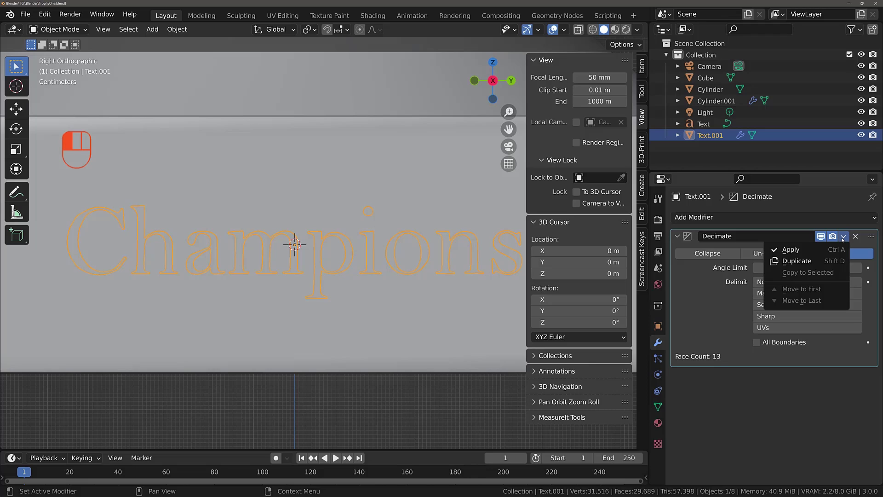
left_click(812, 250)
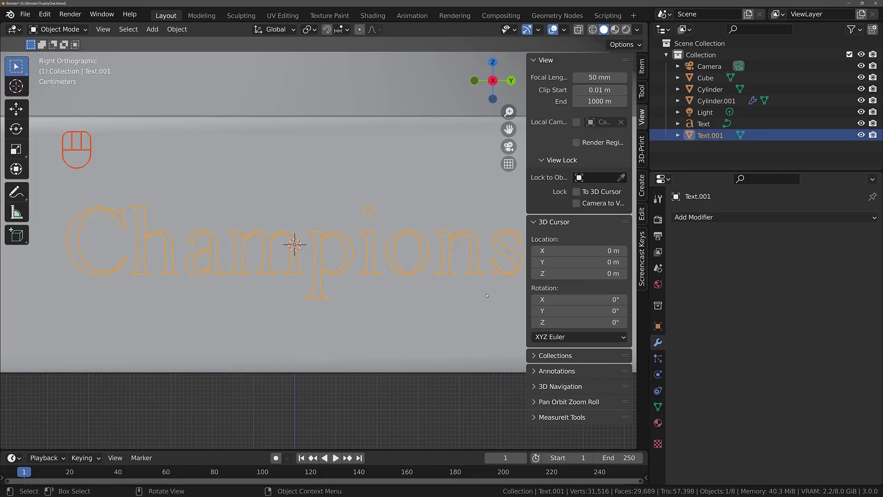
key("Tab")
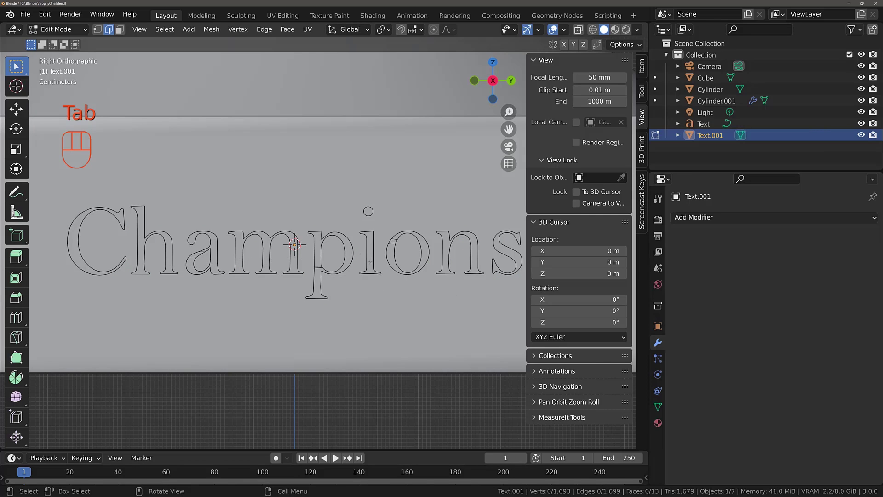
scroll(381, 277, "down", 1)
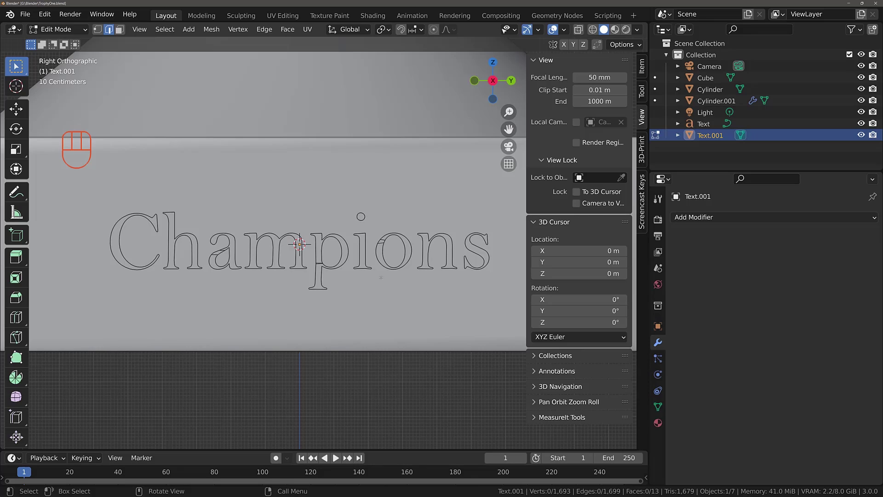
scroll(381, 278, "up", 1)
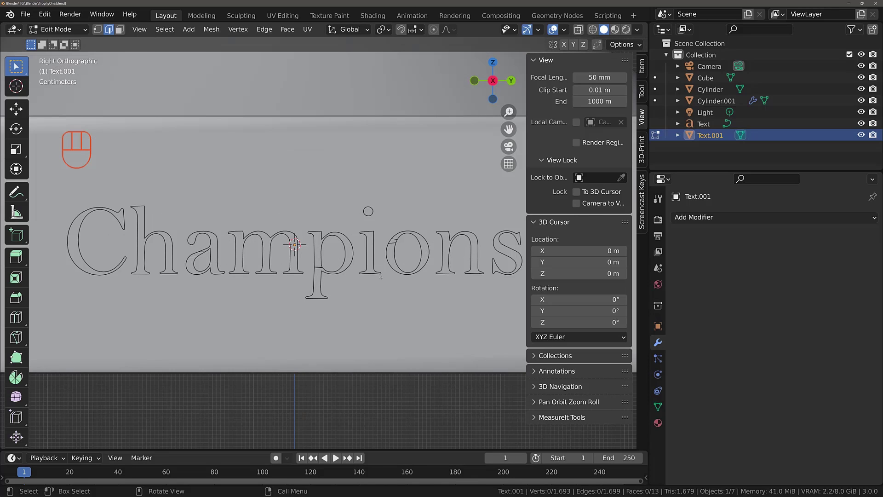
key("Tab")
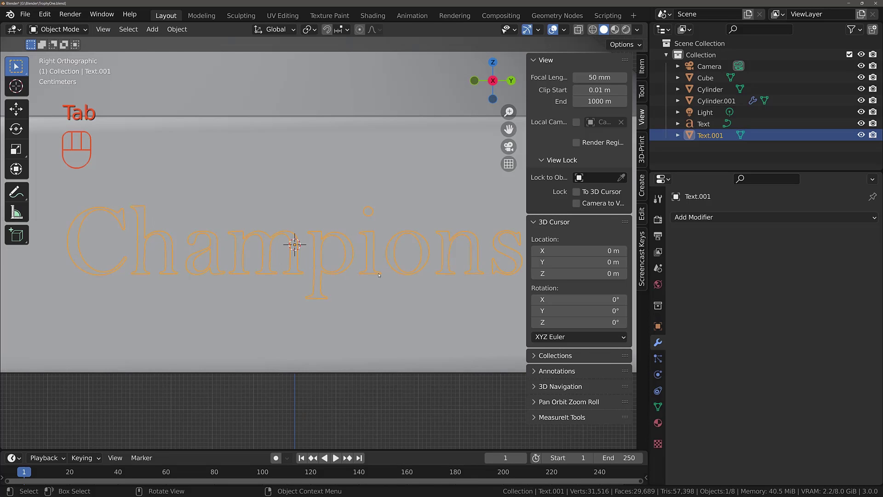
Merge all vertices of the "Champions" mesh by distance, using a merge distance of 0.003 m
key("Tab")
key("a")
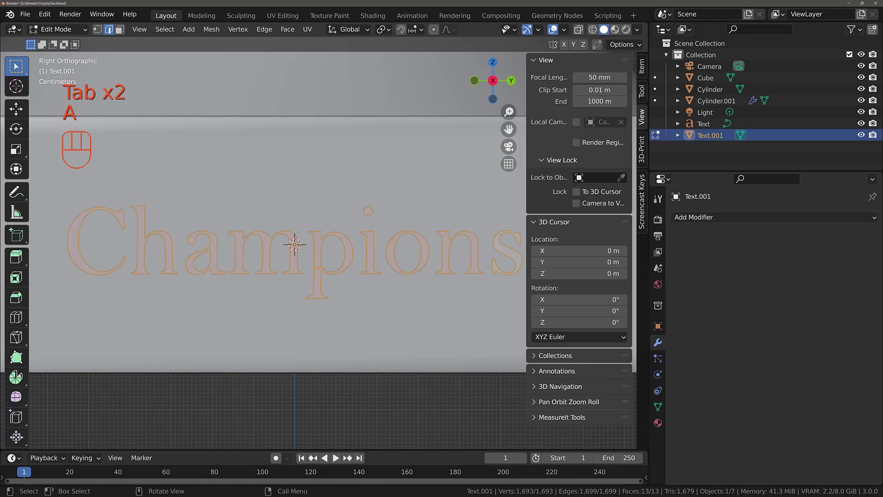
key("m")
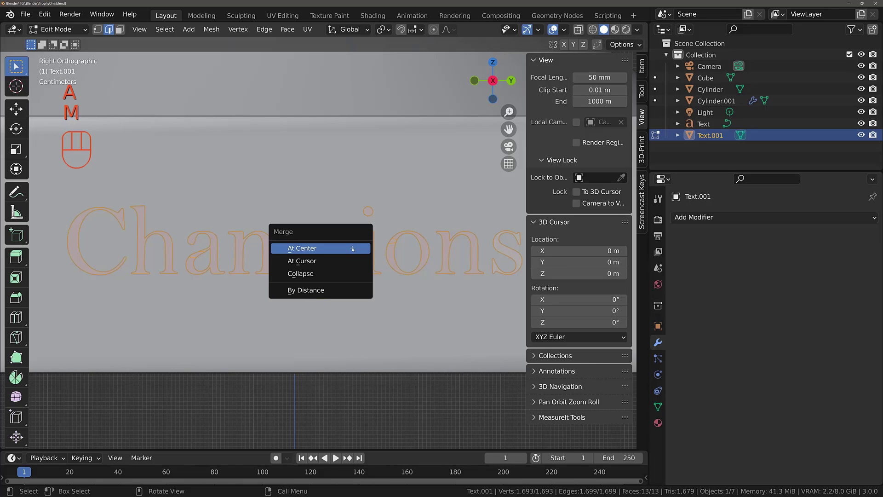
left_click(339, 289)
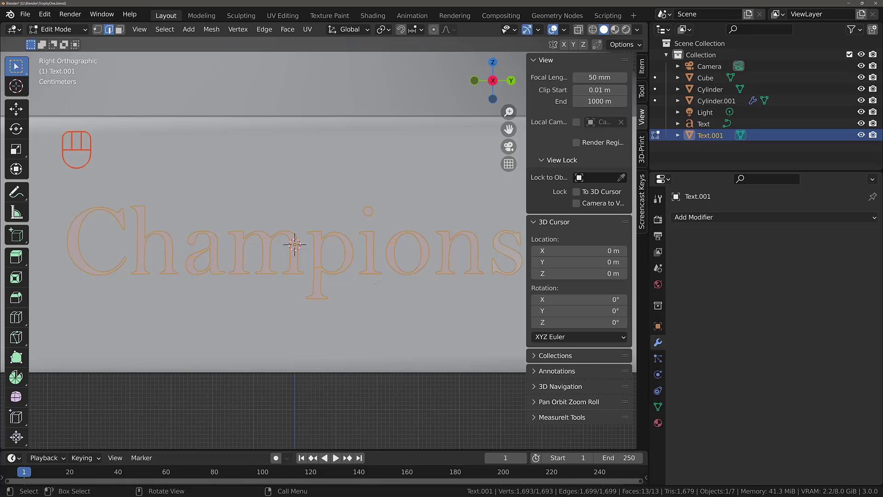
key("m")
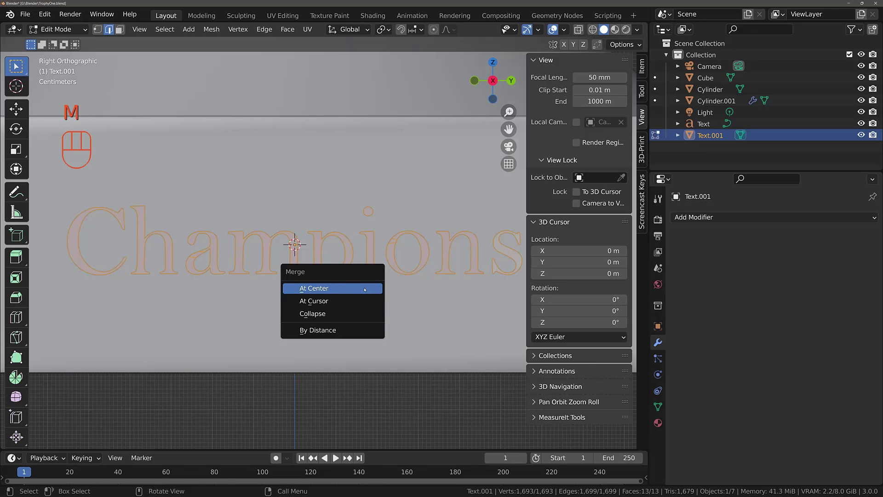
left_click(340, 327)
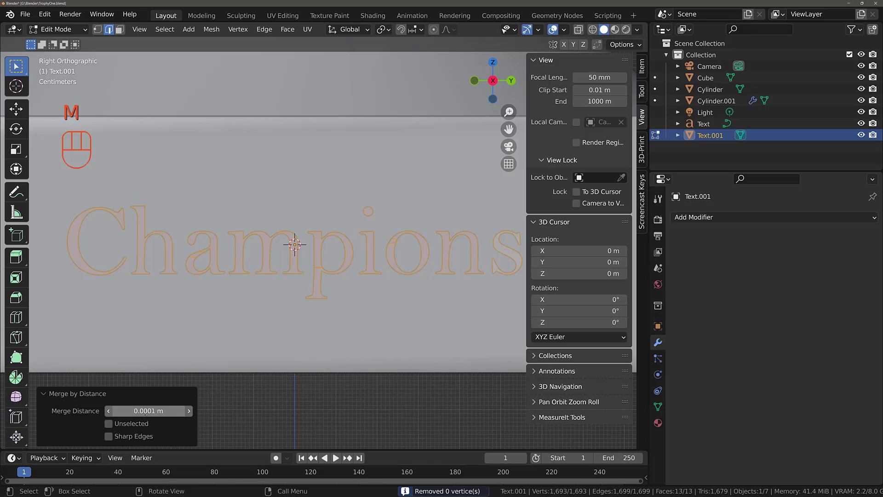
left_click(189, 411)
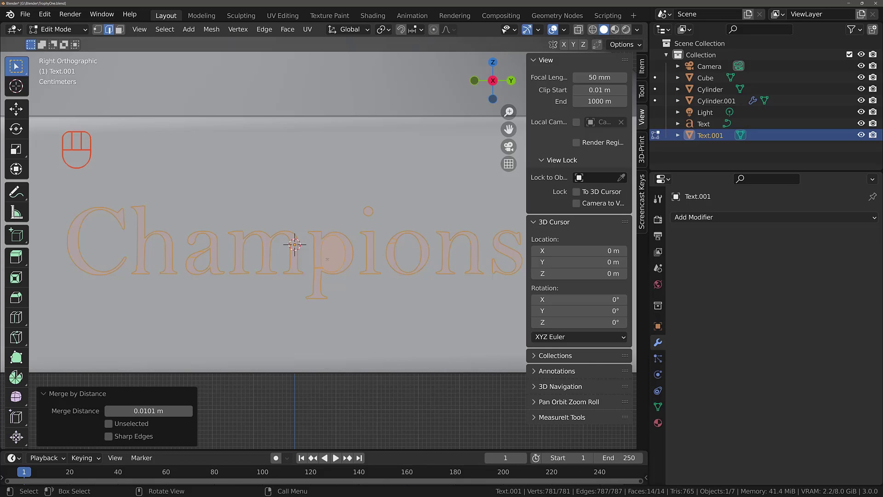
left_click(164, 410)
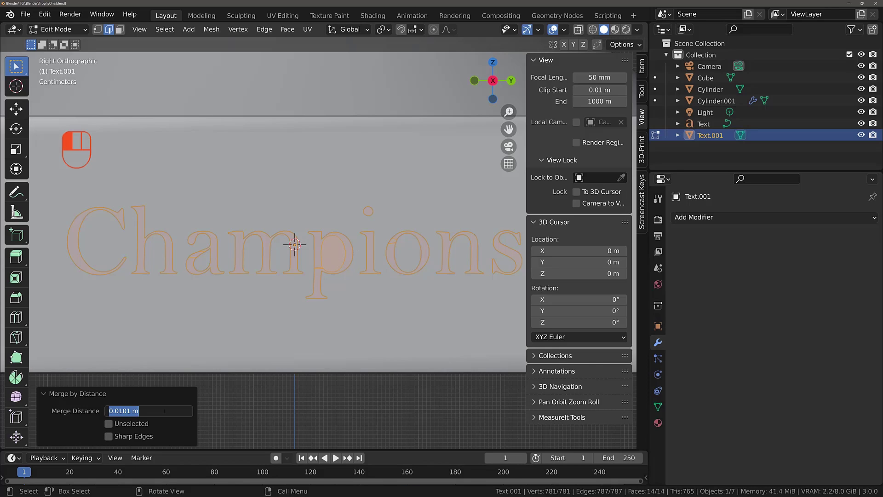
type(".003")
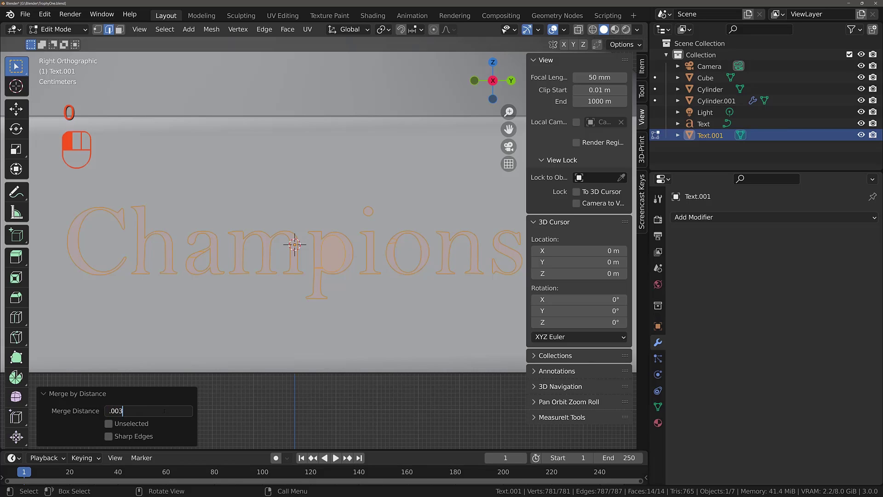
key("Return")
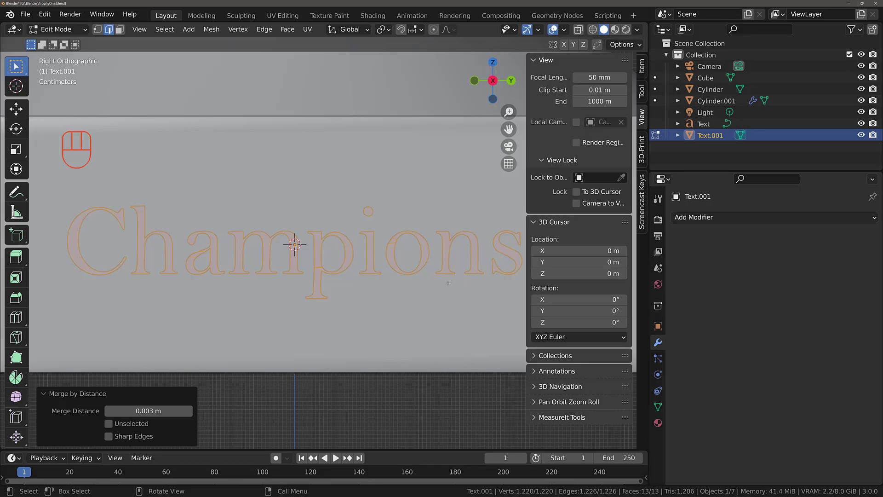
Try merge distances of 0.006 m and 0.004 m on the lettering, and set the distance back to 0.003 m
left_click(154, 408)
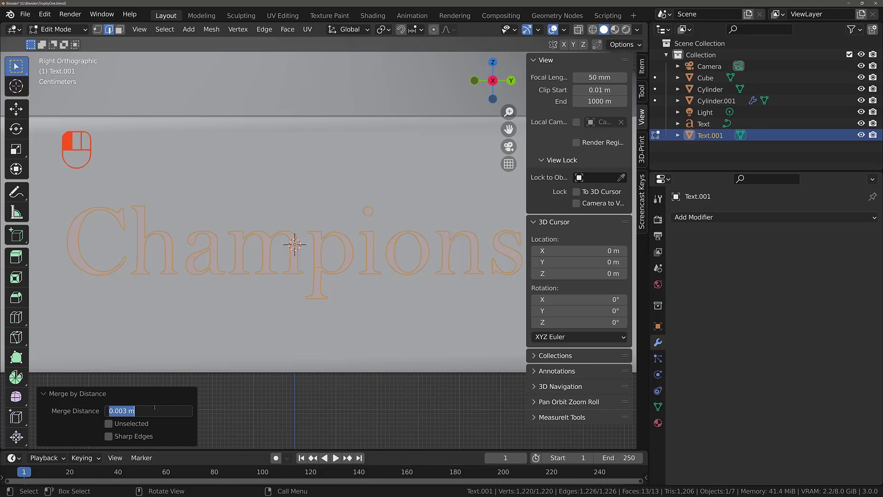
left_click(127, 409)
key("BackSpace")
type("6")
key("Return")
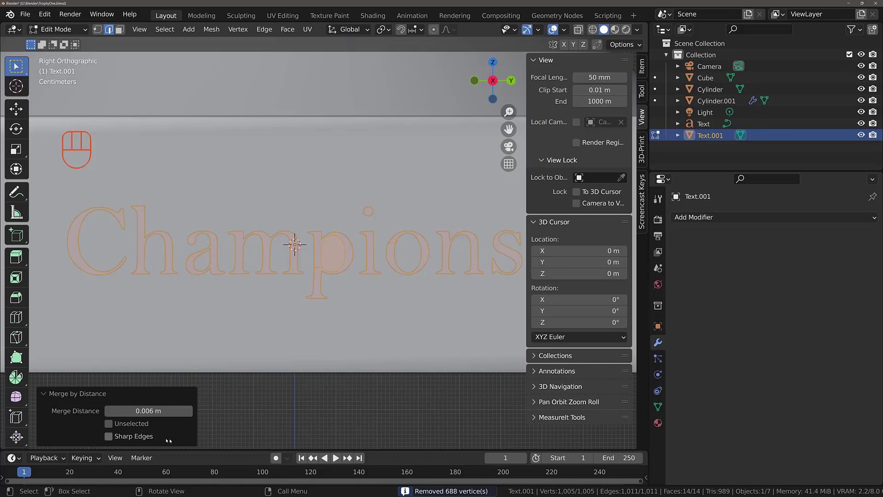
left_click(148, 409)
type(".004")
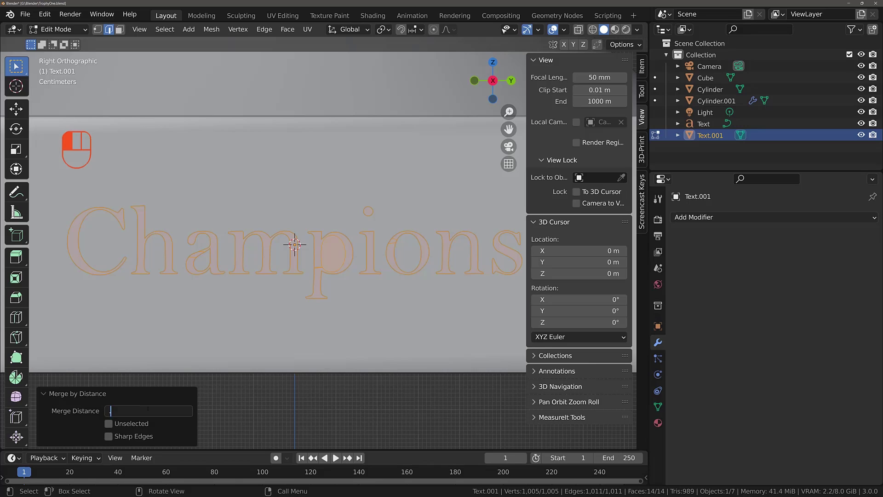
key("Return")
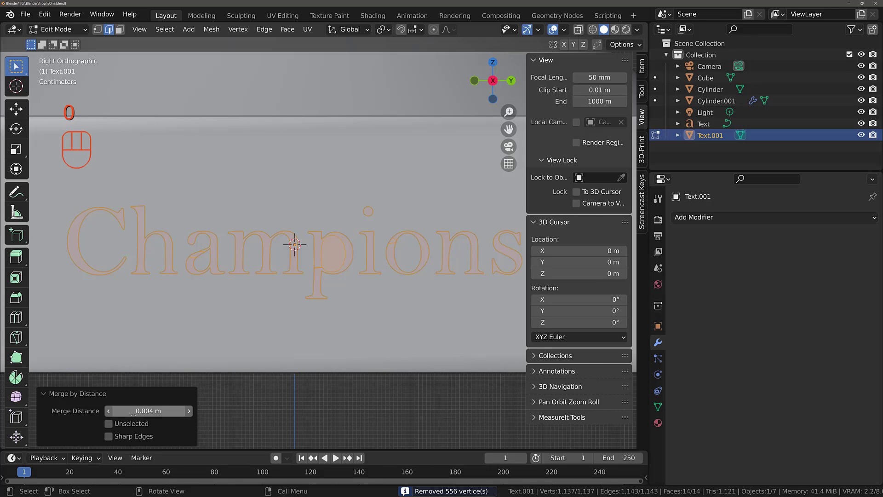
left_click(147, 410)
type(".003")
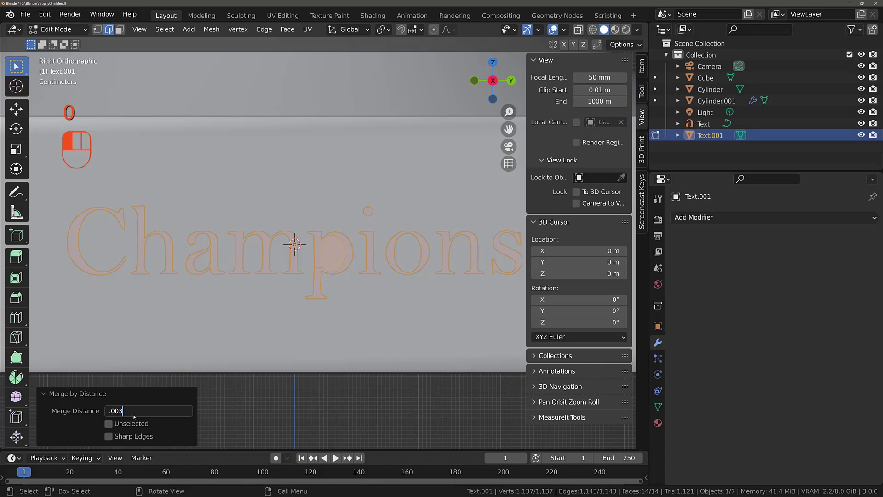
key("Return")
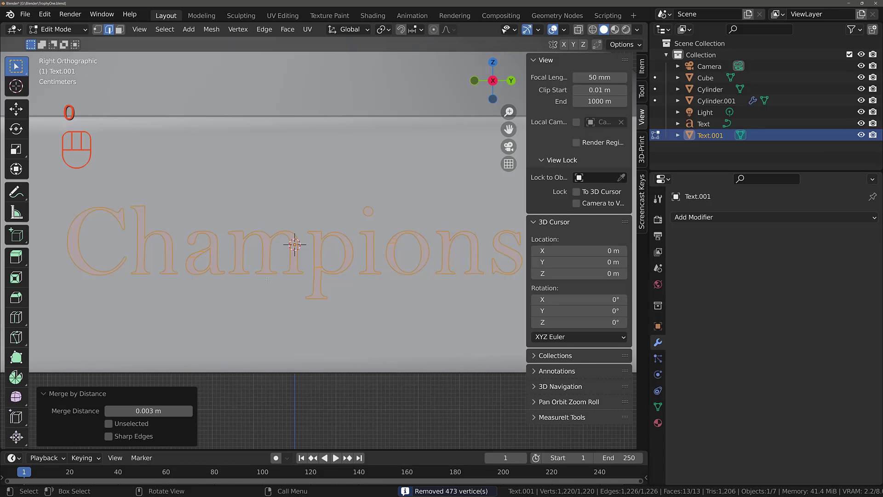
Return to Object Mode and add a Solidify modifier to the "Champions" mesh
scroll(268, 279, "down", 2)
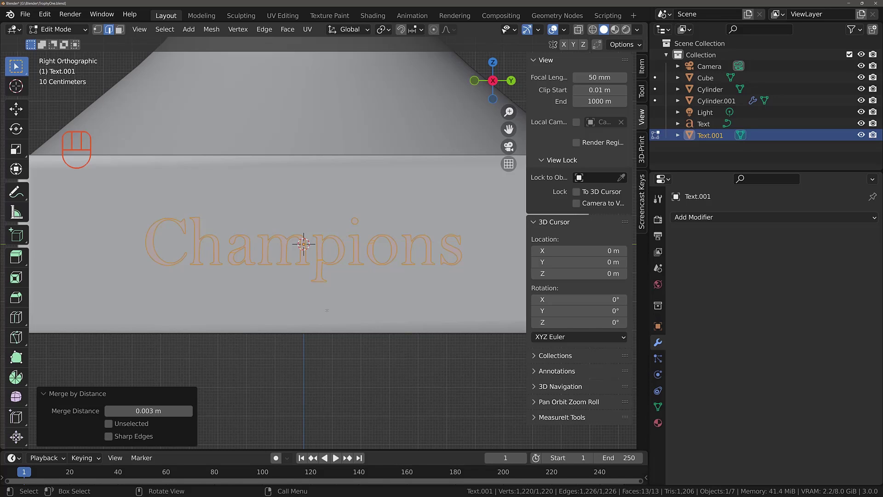
key("Tab")
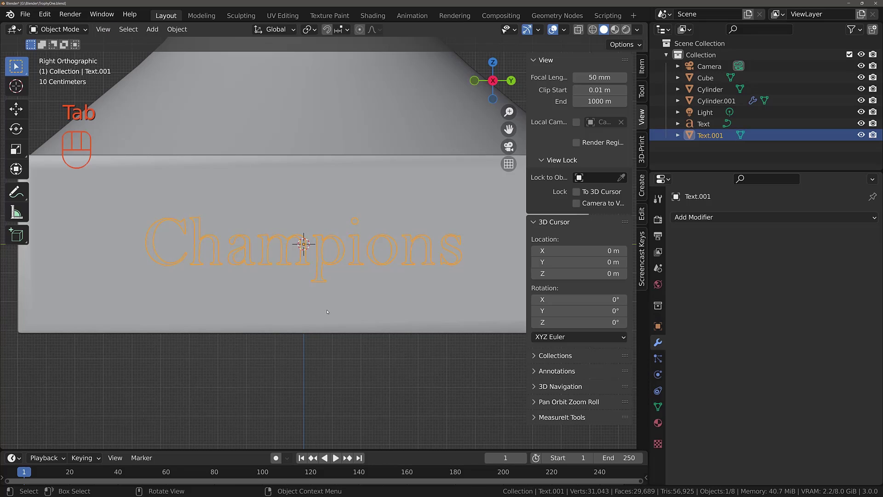
left_click(731, 218)
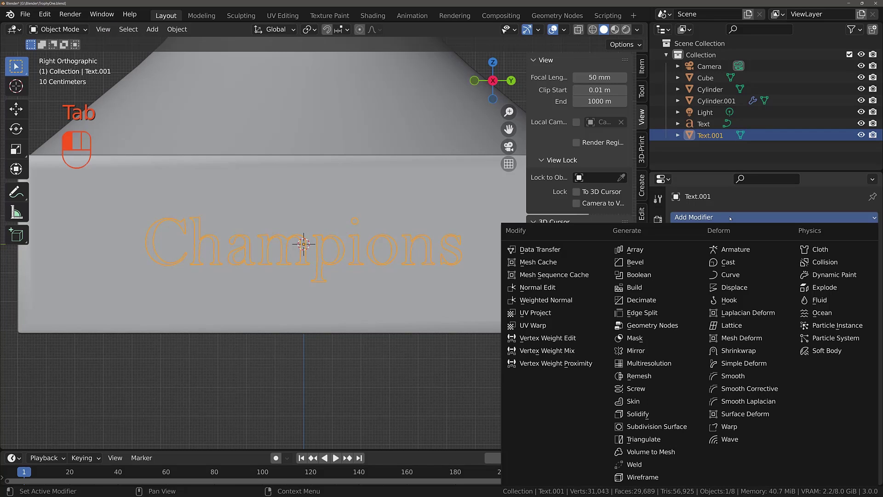
left_click(652, 414)
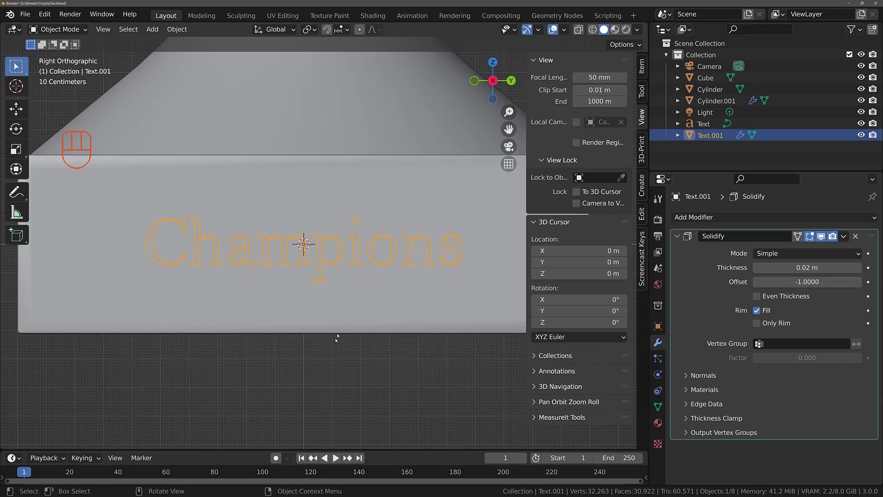
middle_click_drag(274, 281, 146, 256)
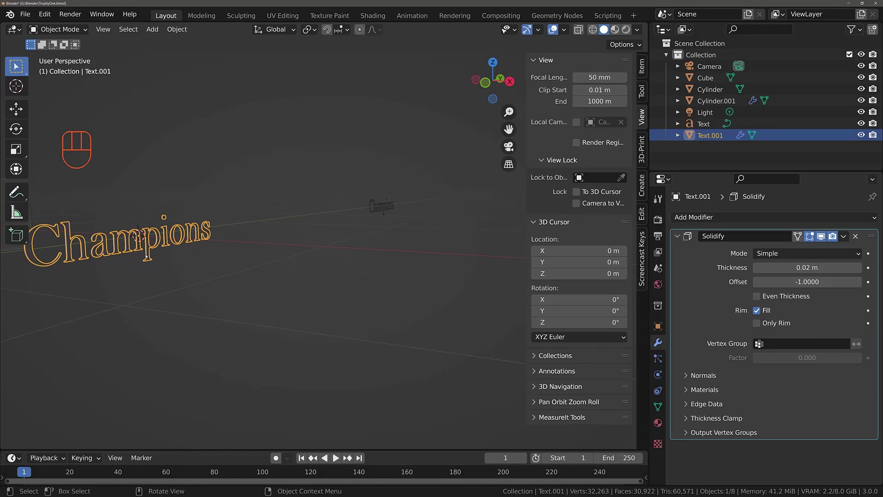
Move the "Champions" mesh about -2.4 m along X onto the trophy base's side face
key("KP_Decimal")
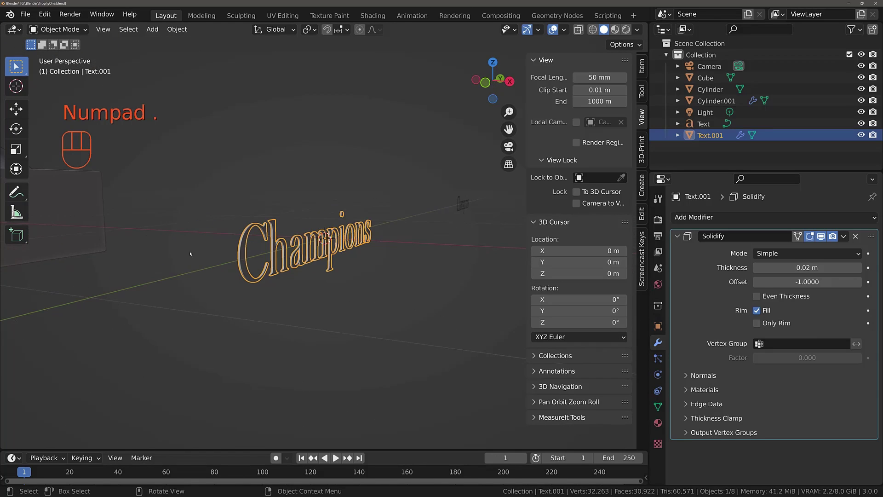
scroll(190, 253, "down", 6)
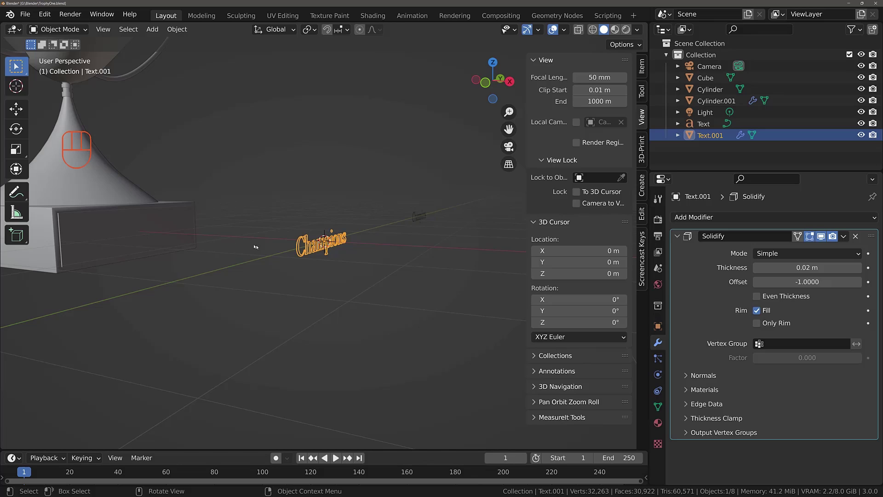
key("g")
key("x")
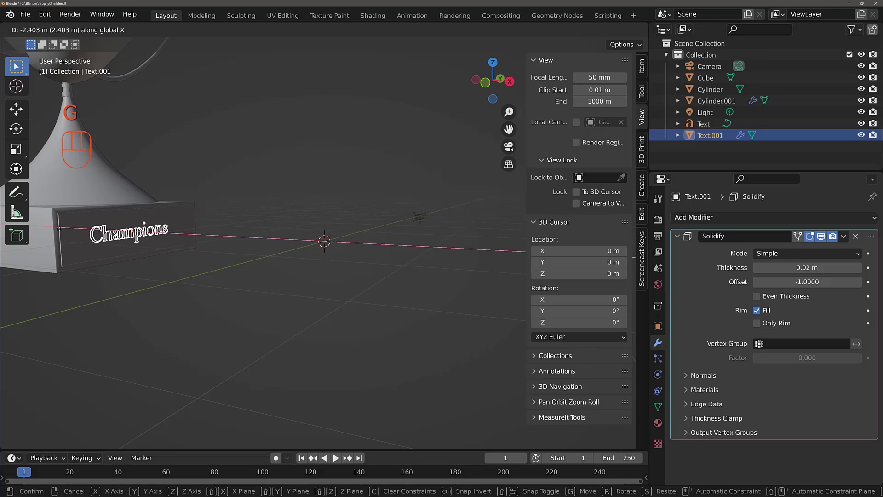
left_click(89, 265)
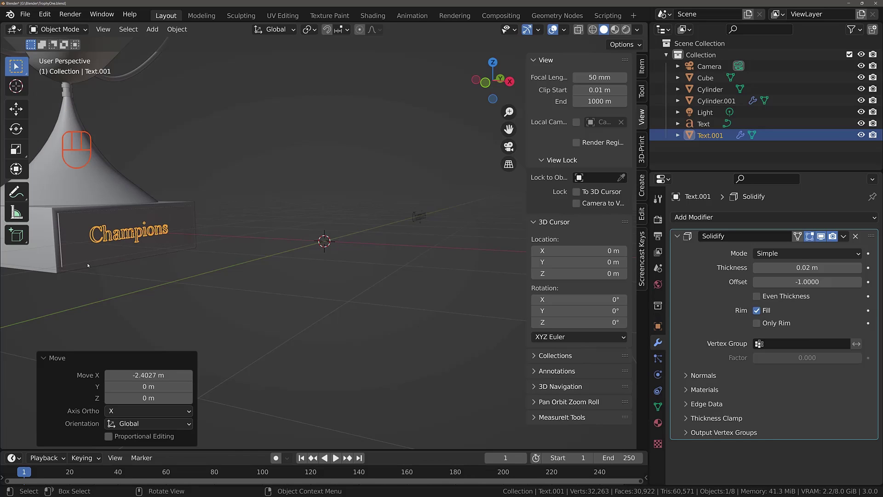
Shift the "Champions" mesh about 0.085 m along X so the lettering sits partly embedded in the base's side face
key("KP_Decimal")
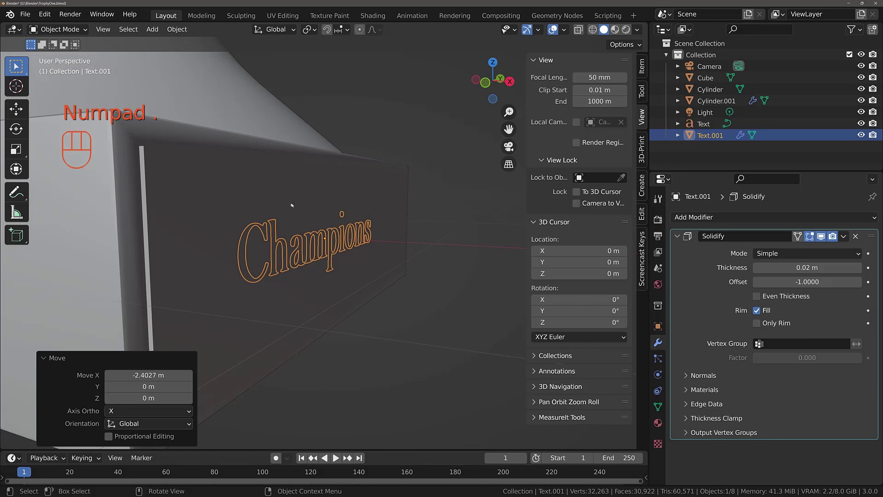
middle_click_drag(291, 205, 312, 267)
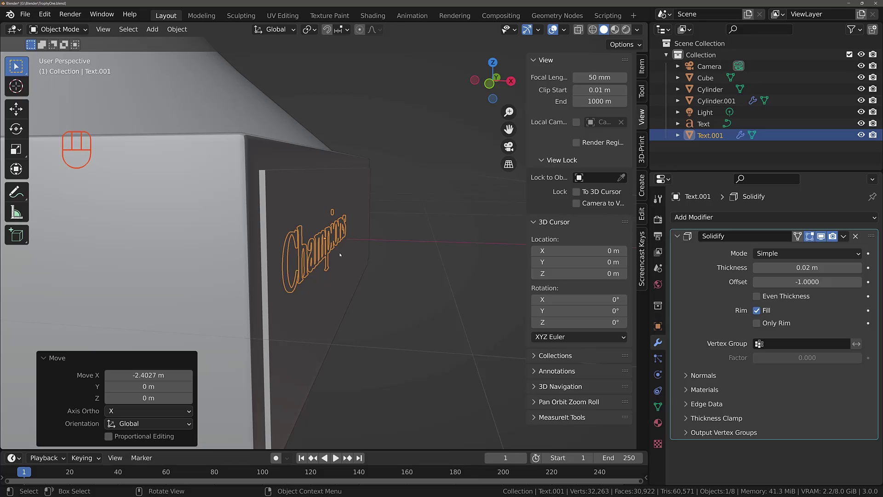
key("g")
key("x")
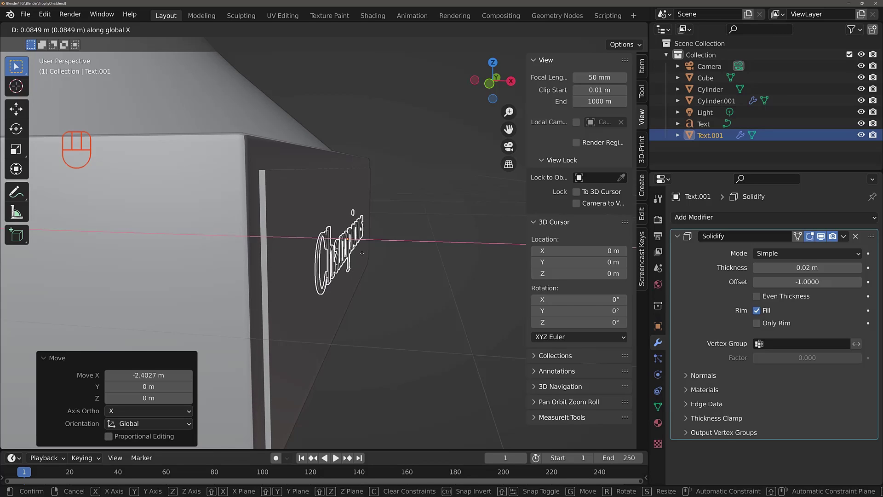
left_click(362, 253)
scroll(362, 254, "up", 3)
middle_click_drag(362, 254, 300, 261)
scroll(300, 260, "down", 7)
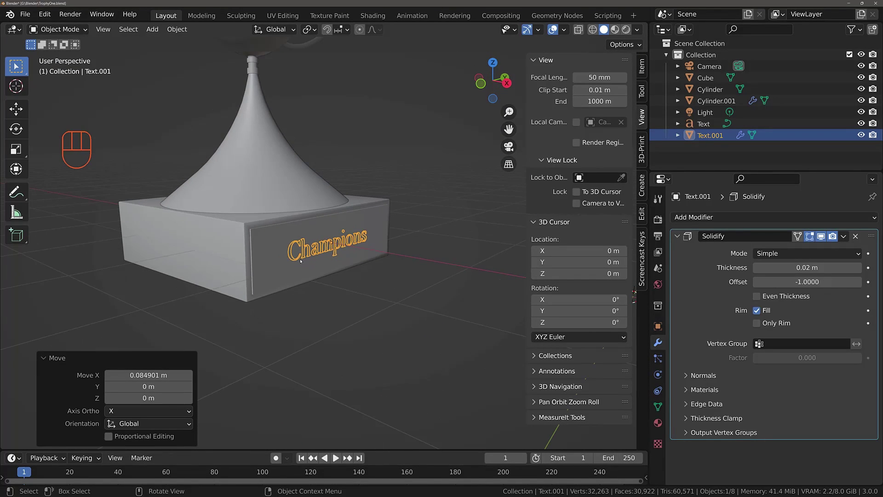
Add a Boolean modifier to the trophy base, set it to Intersect with Text.001 as the object, and inspect the lettering's shape
left_click(226, 228)
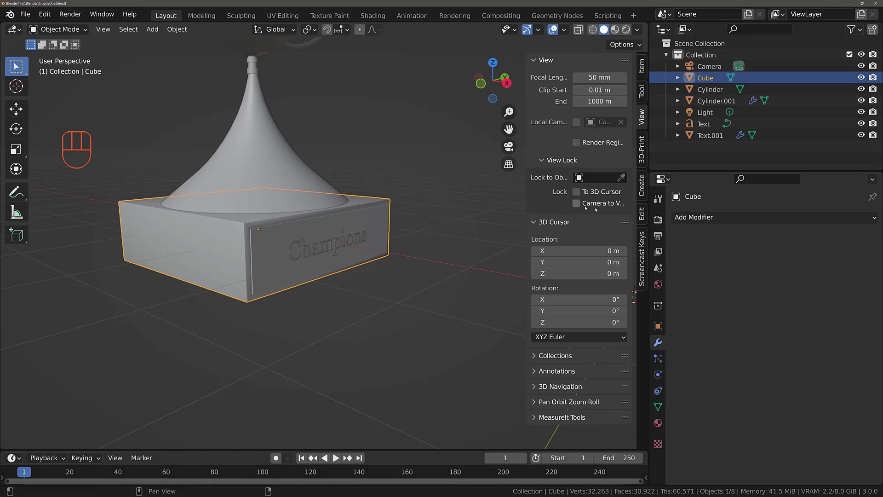
left_click(740, 218)
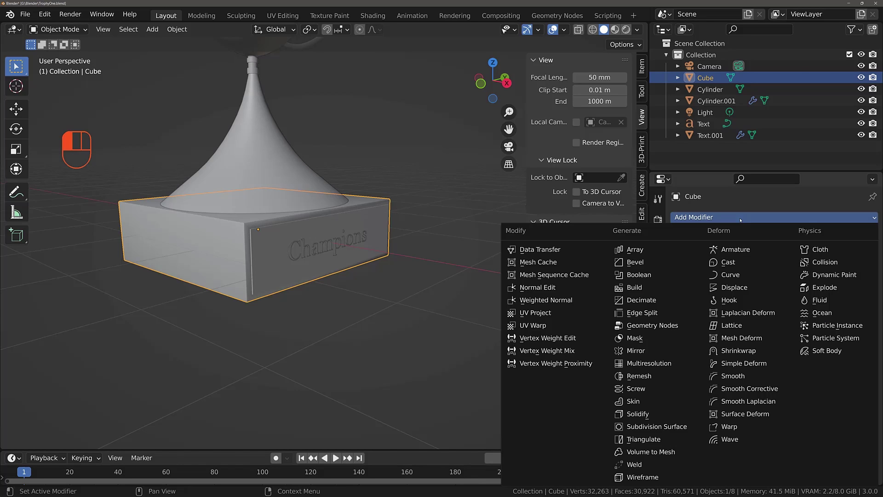
left_click(668, 276)
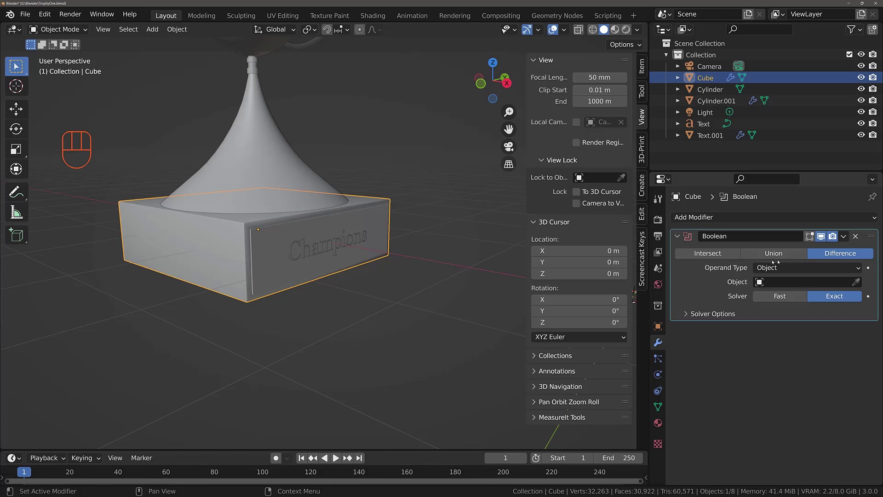
left_click(707, 254)
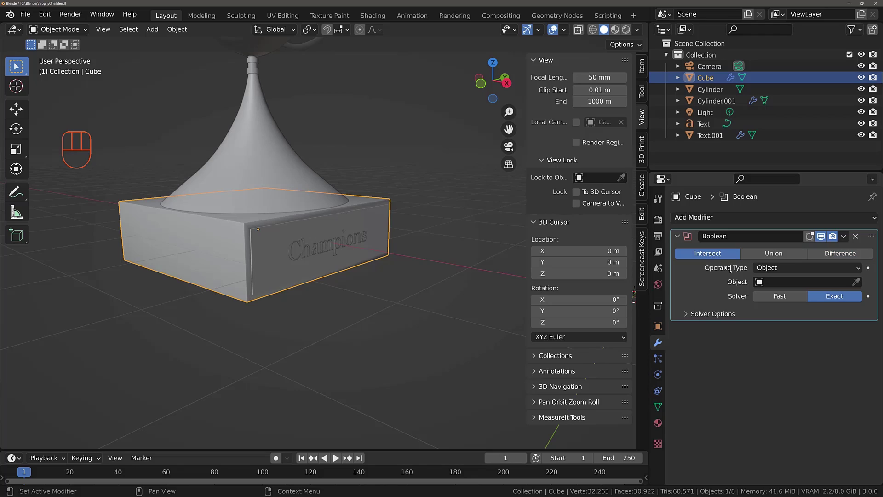
left_click(779, 282)
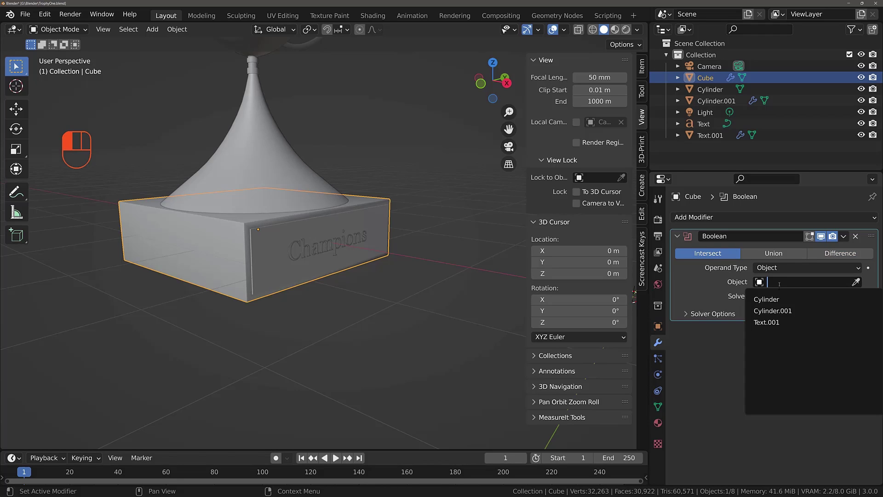
left_click(770, 323)
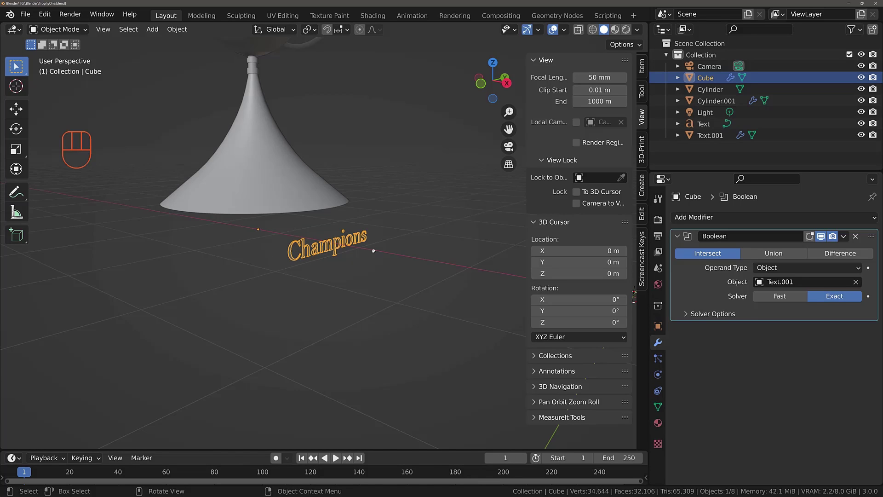
middle_click_drag(373, 251, 344, 248)
scroll(344, 248, "up", 1)
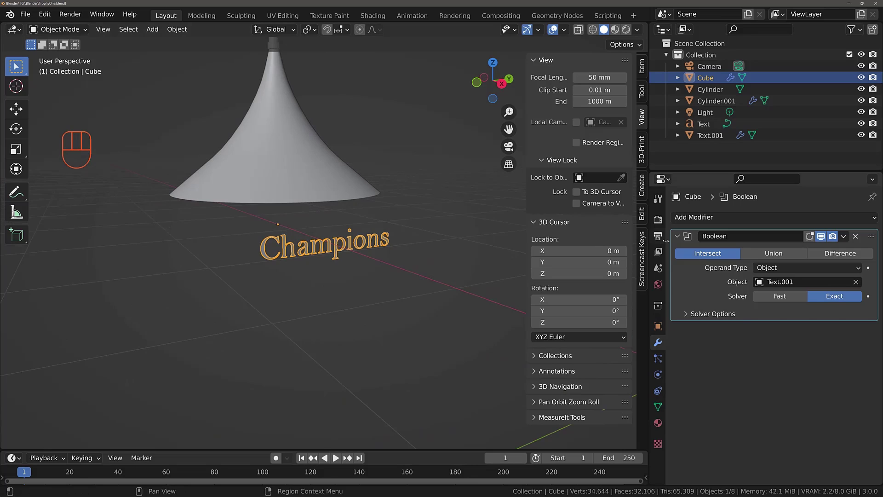
scroll(255, 272, "up", 6)
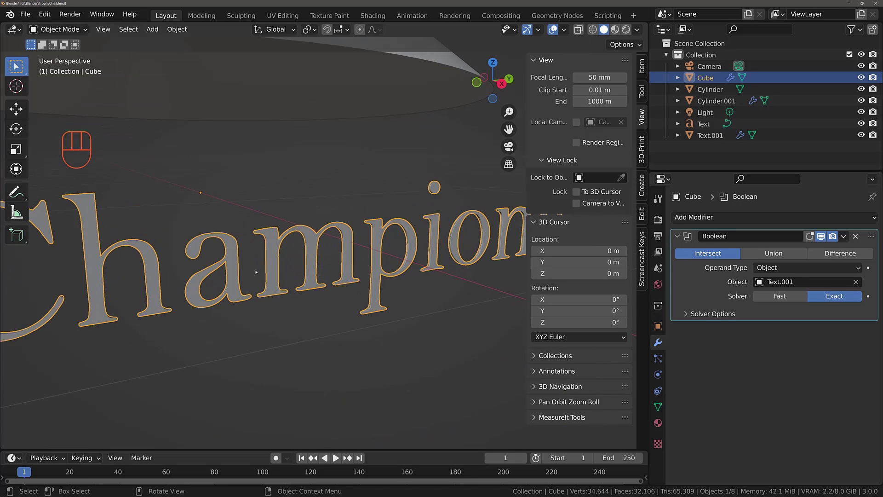
scroll(271, 270, "down", 2)
middle_click_drag(287, 269, 377, 221)
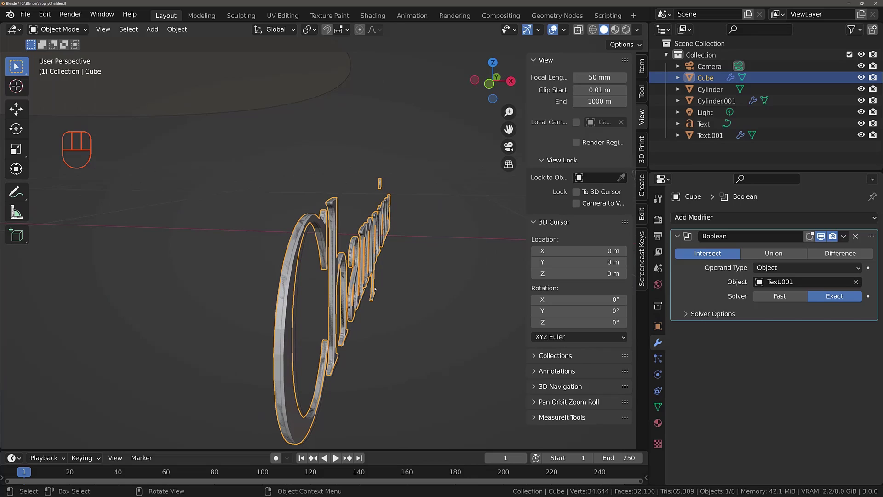
middle_click_drag(375, 288, 316, 281)
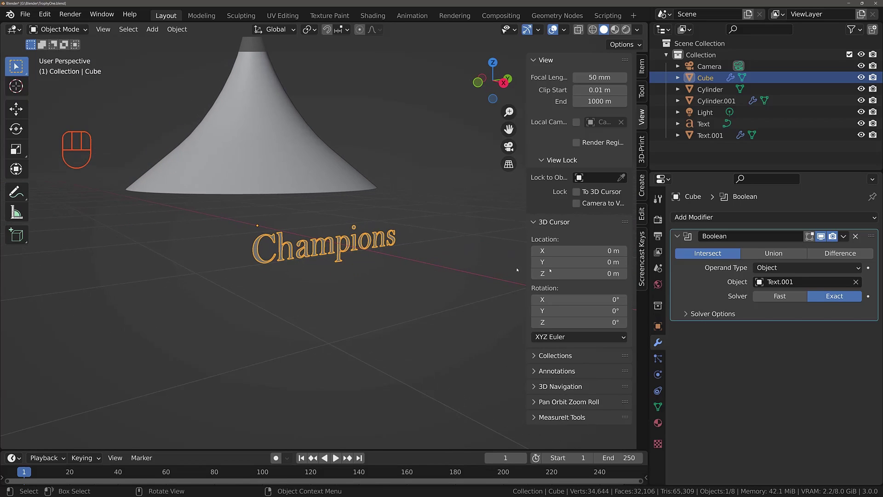
Try the Union operation in the base's Boolean modifier and examine the lettering from the side
left_click(767, 258)
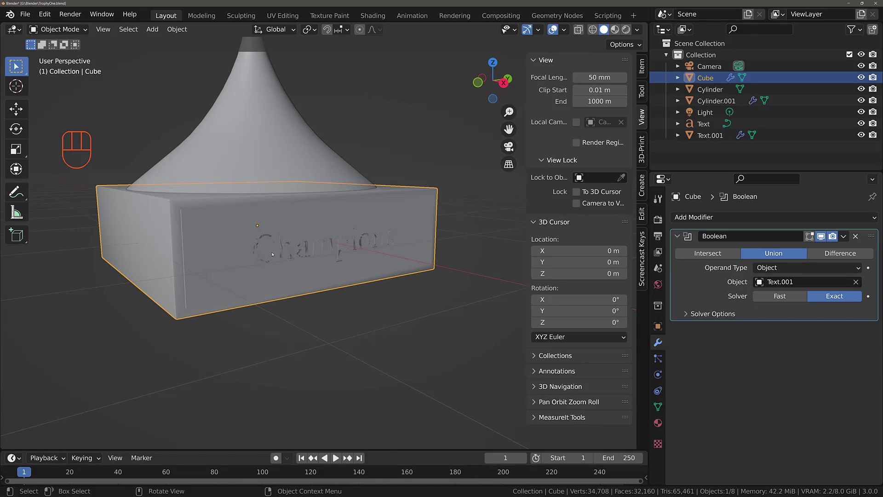
scroll(335, 248, "up", 4)
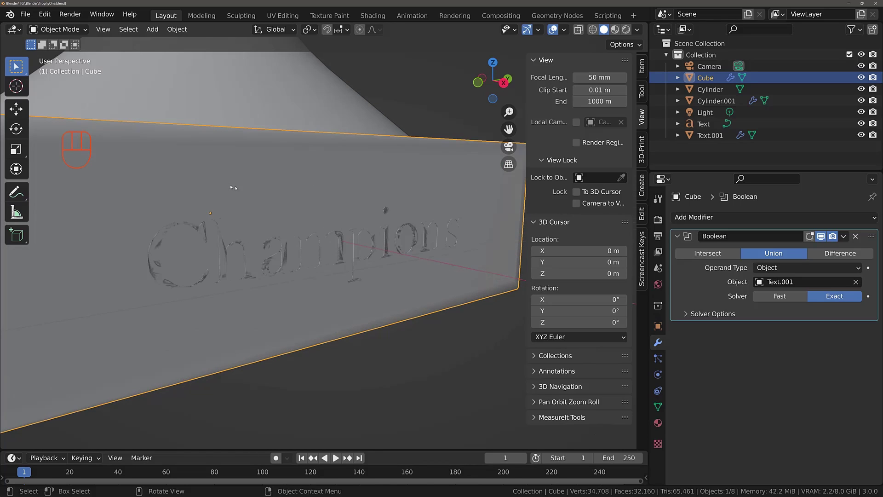
middle_click_drag(278, 256, 383, 254)
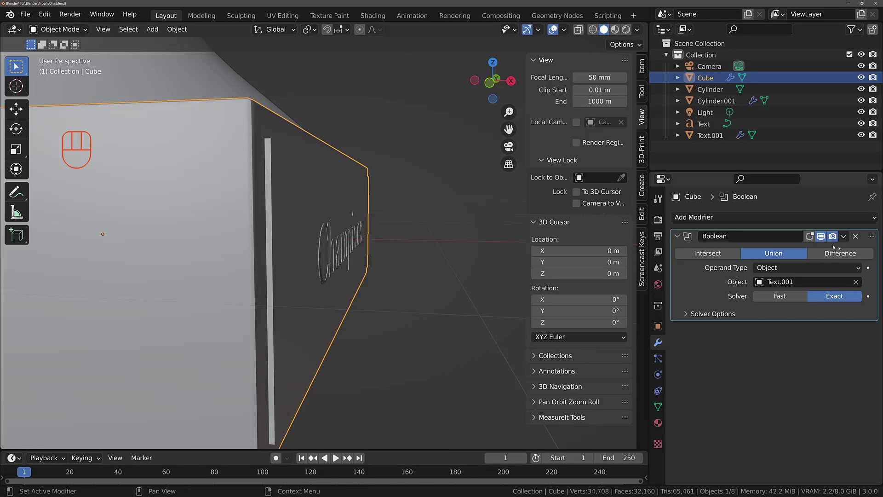
Set the base's Boolean modifier to Difference and hide Text.001 in the viewport to check the engraved lettering
left_click(857, 253)
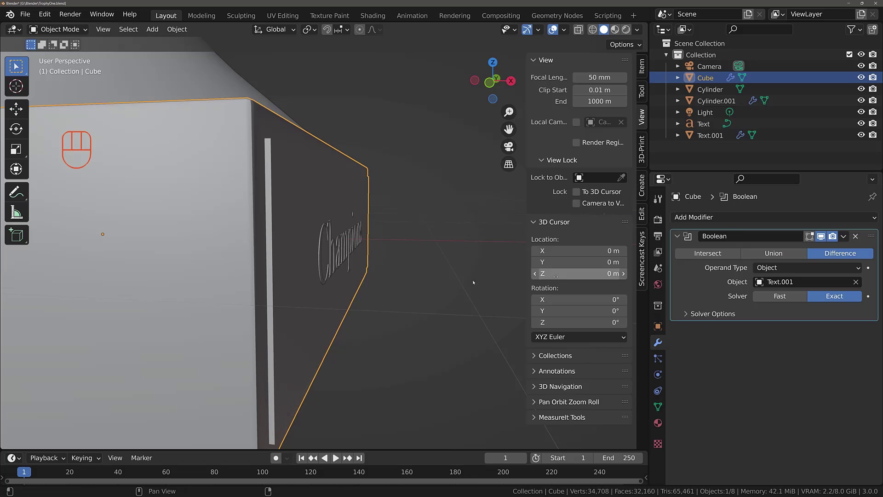
middle_click_drag(423, 278, 299, 276)
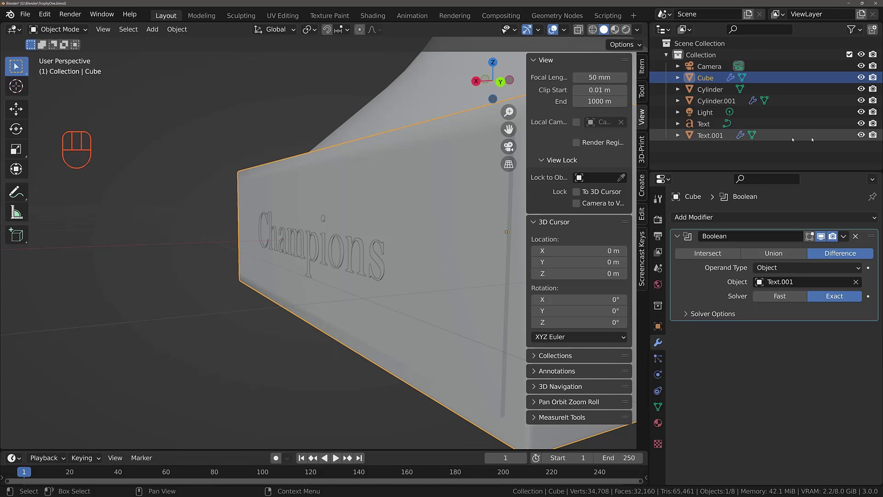
left_click(861, 134)
scroll(427, 270, "up", 2)
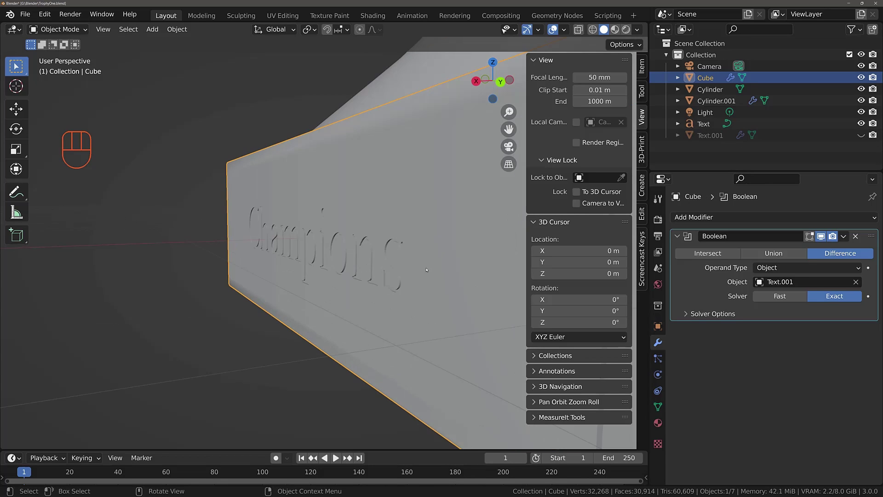
scroll(426, 270, "up", 2)
middle_click_drag(426, 270, 607, 261)
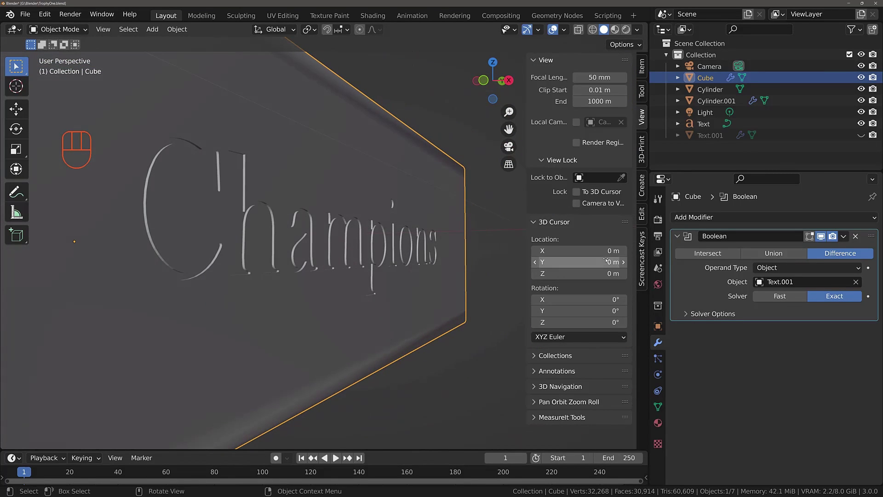
scroll(377, 266, "down", 3)
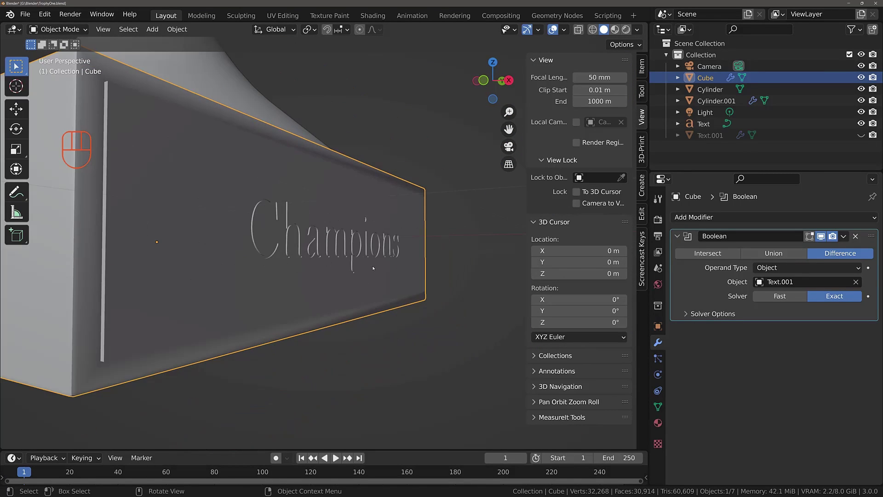
middle_click_drag(374, 268, 343, 270)
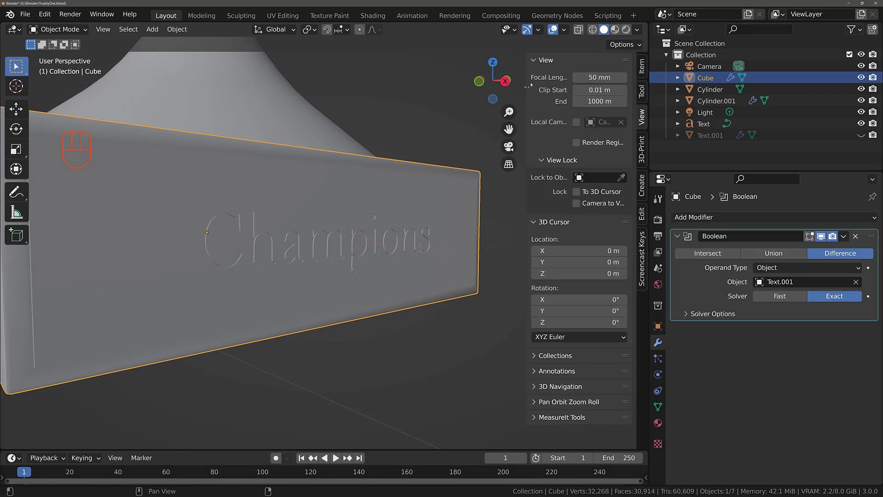
Show the model in Material Preview shading and examine the engraved "Champions" lettering on the base
left_click(616, 30)
scroll(283, 315, "up", 1)
middle_click_drag(282, 316, 259, 267)
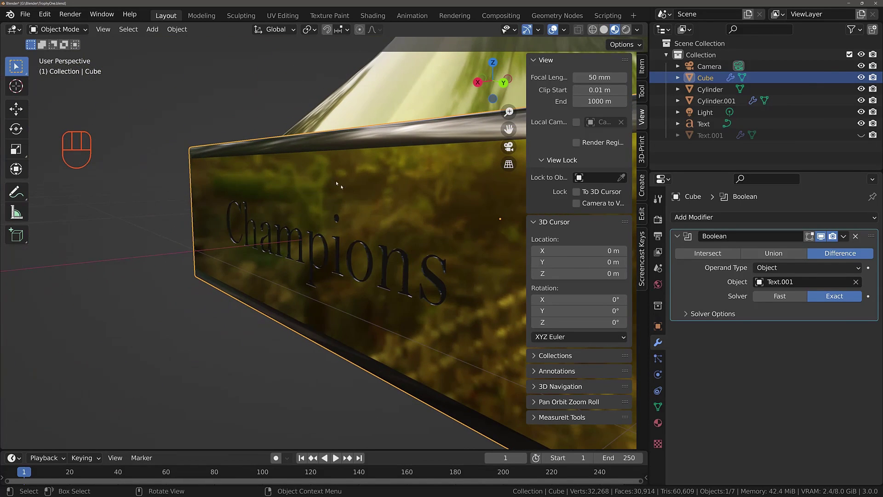